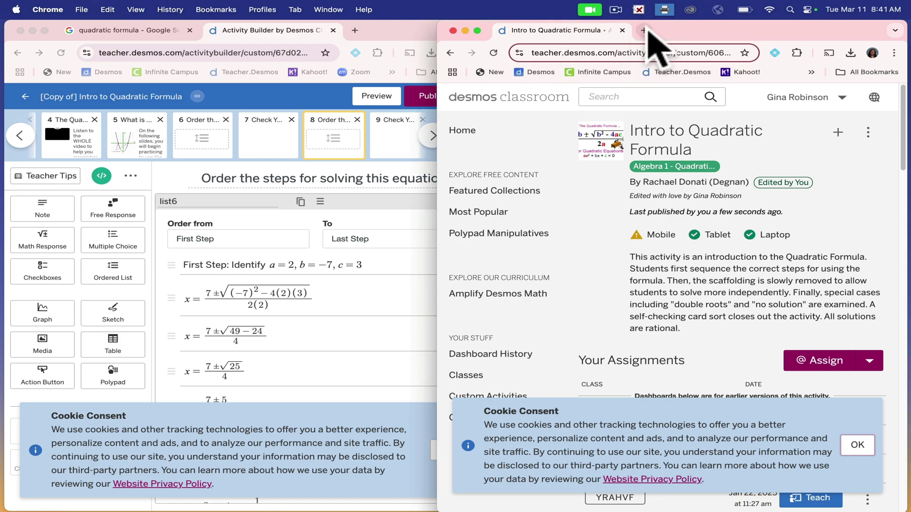
Open a new browser tab beside the copied activity's editor.
left_click(644, 30)
Search 'quadratic formula desmos' and locate the Intro to Quadratic Formula Activity Builder result.
left_click(639, 53)
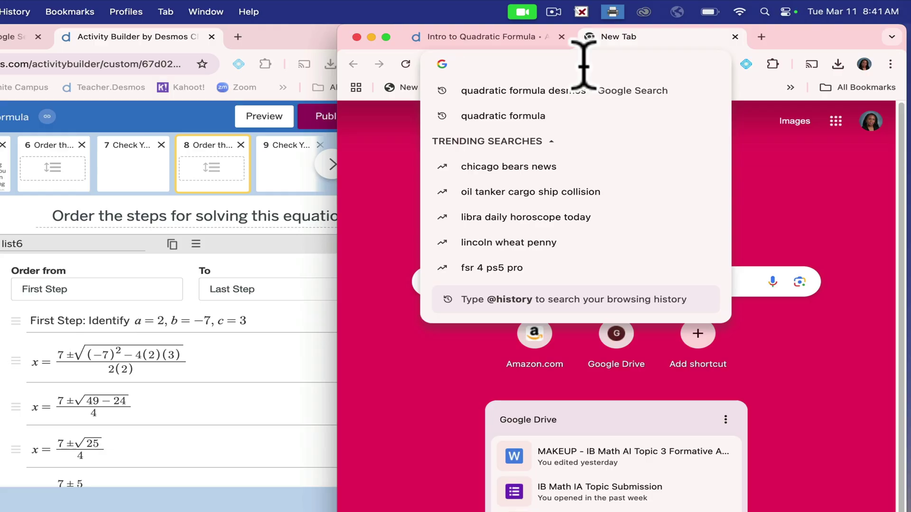
type("quad")
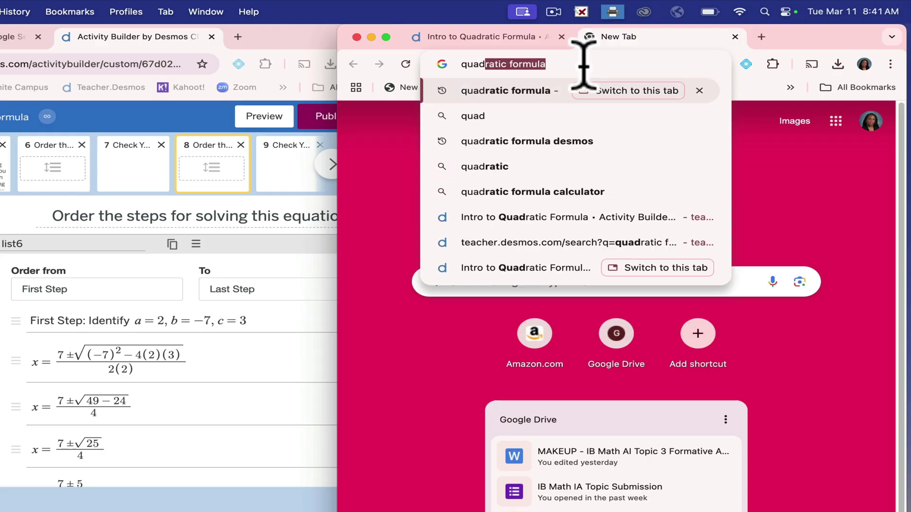
type("ratic formu")
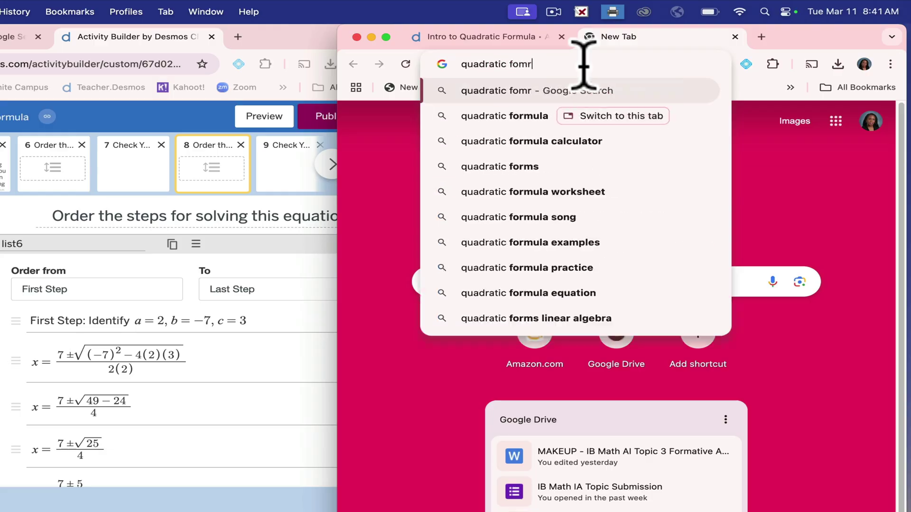
key("BackSpace")
key("BackSpace")
key("BackSpace")
type("rmula")
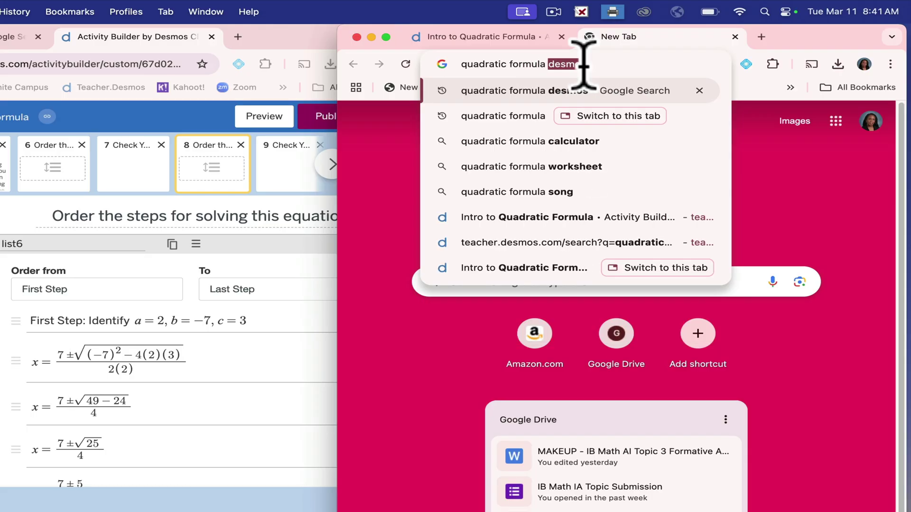
key("Return")
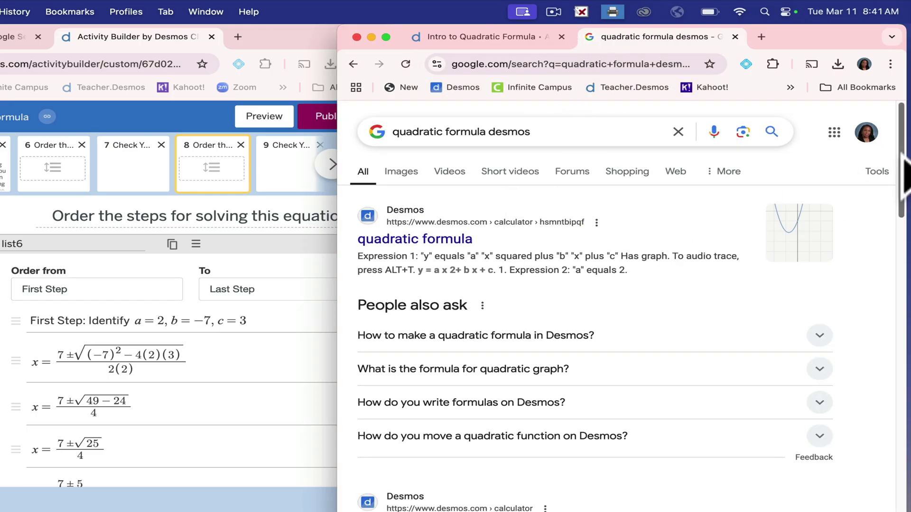
scroll(904, 171, "down", 1)
scroll(903, 169, "up", 1)
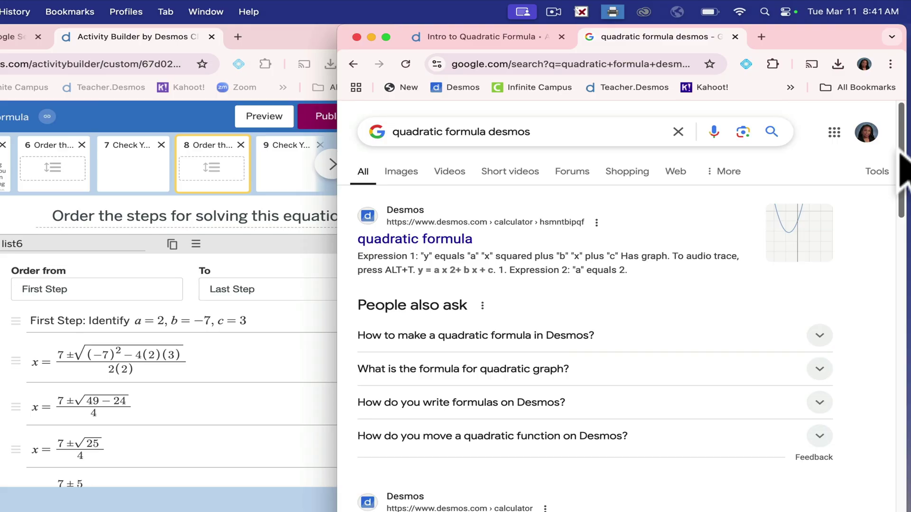
left_click_drag(899, 155, 876, 368)
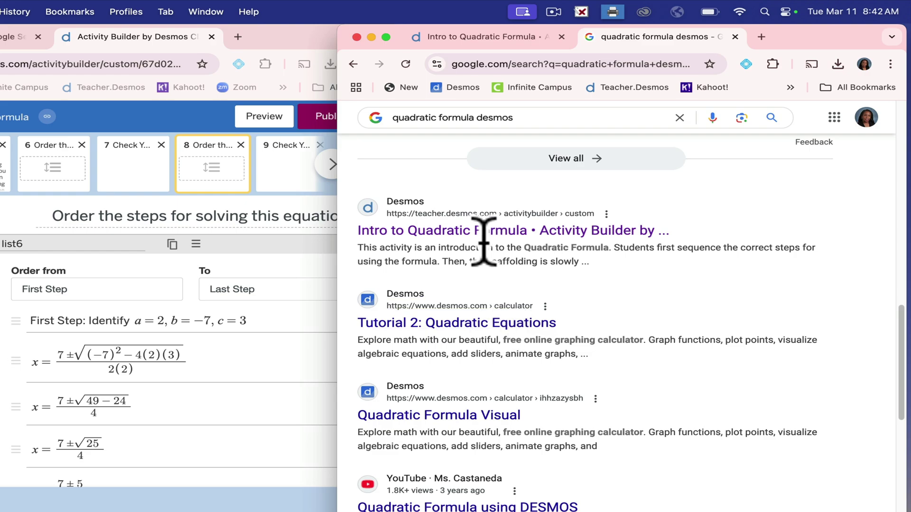
left_click_drag(903, 332, 904, 455)
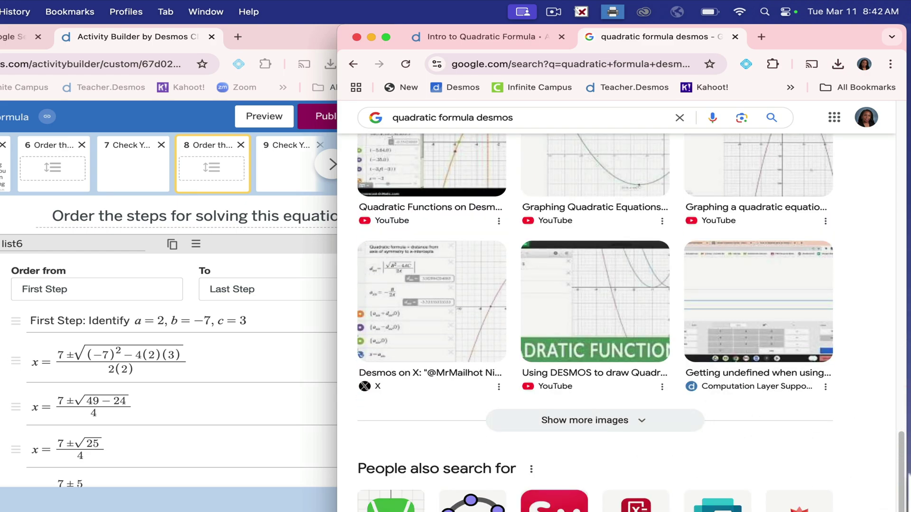
left_click_drag(904, 493, 900, 366)
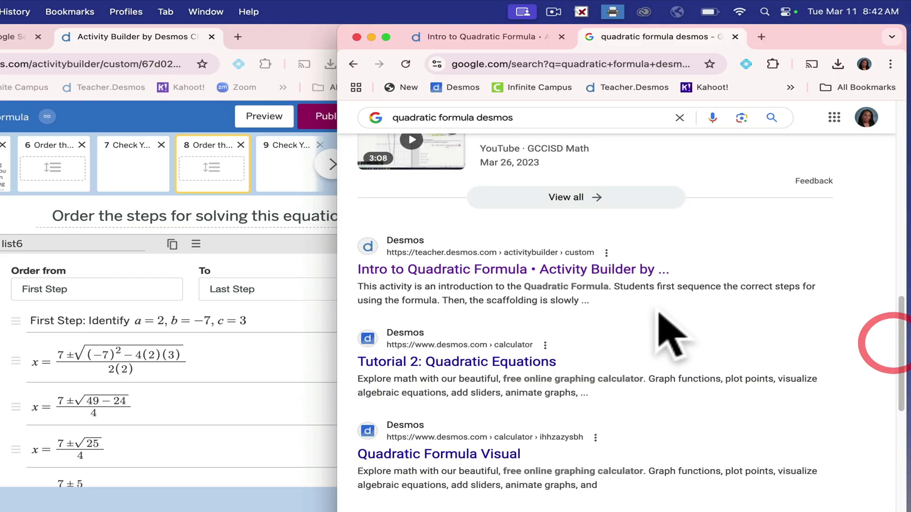
Copy and edit the Intro to Quadratic Formula activity past the small-screen warning, window maximized.
left_click(605, 275)
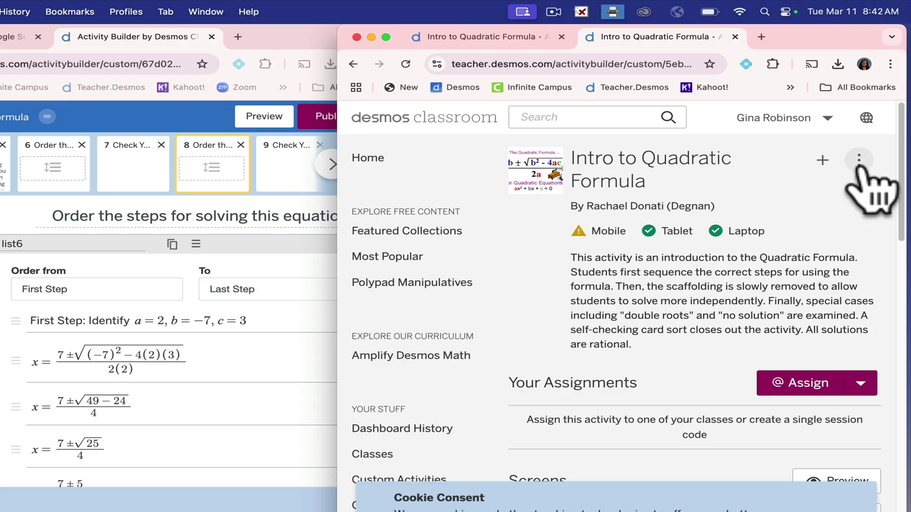
left_click(859, 161)
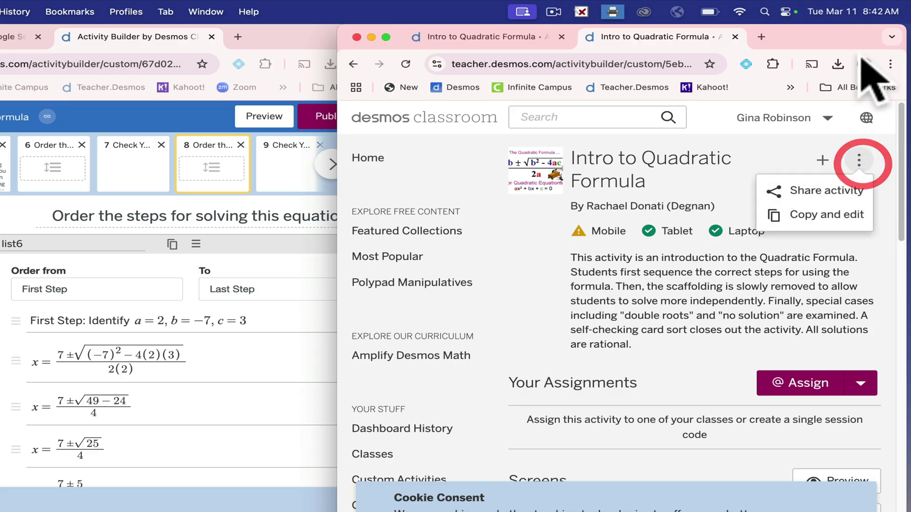
left_click(844, 216)
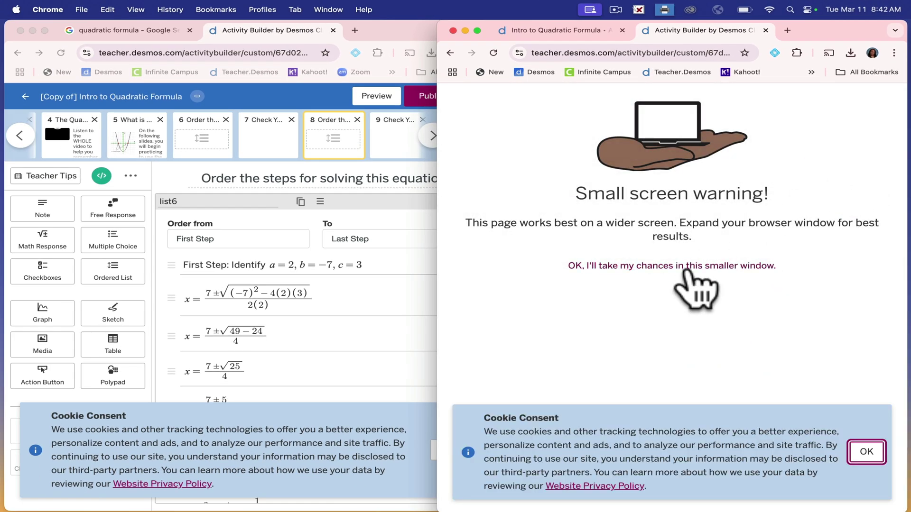
left_click(689, 266)
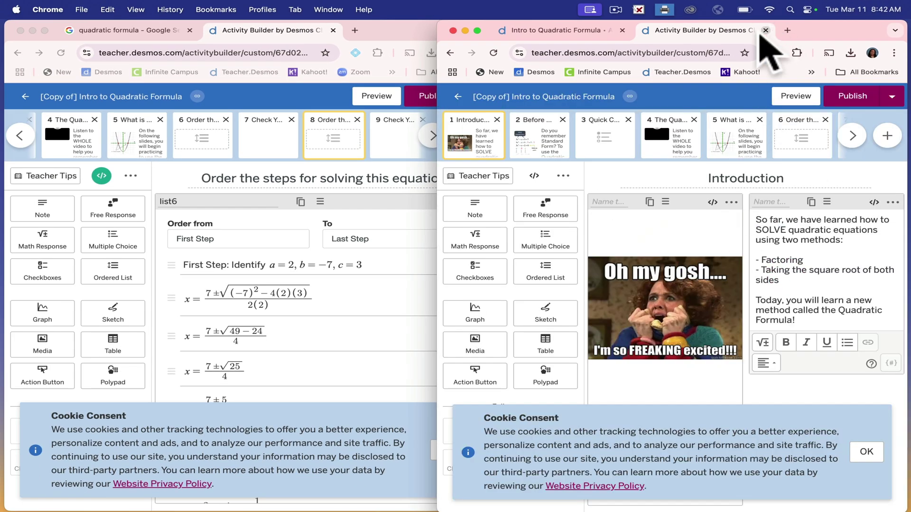
left_click_drag(440, 79, 8, 85)
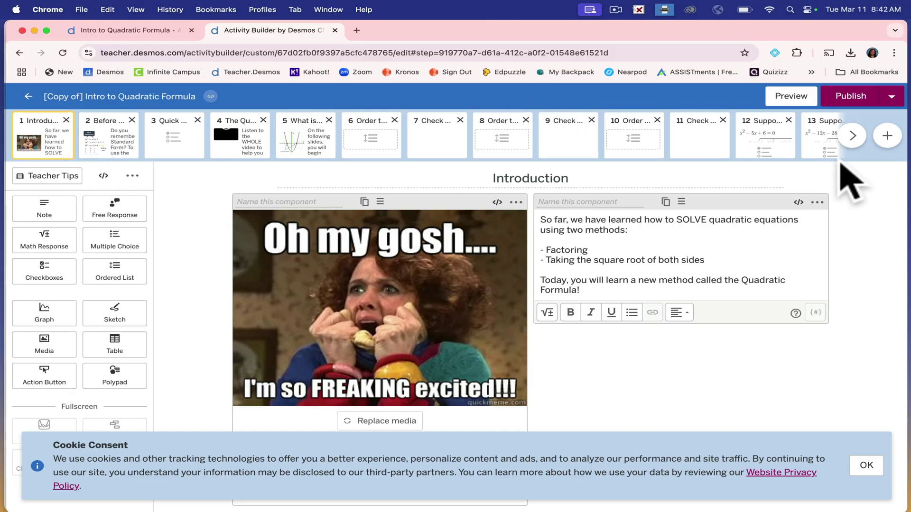
Page through the slide strip out to screen 22 and back to the start.
left_click(852, 136)
left_click(852, 136)
left_click(852, 136)
left_click(852, 136)
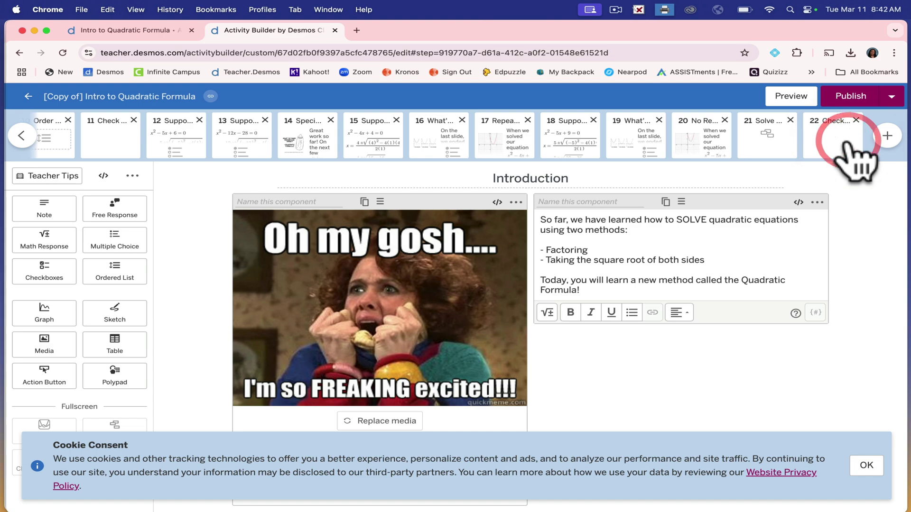
left_click(23, 136)
left_click(23, 137)
left_click(29, 139)
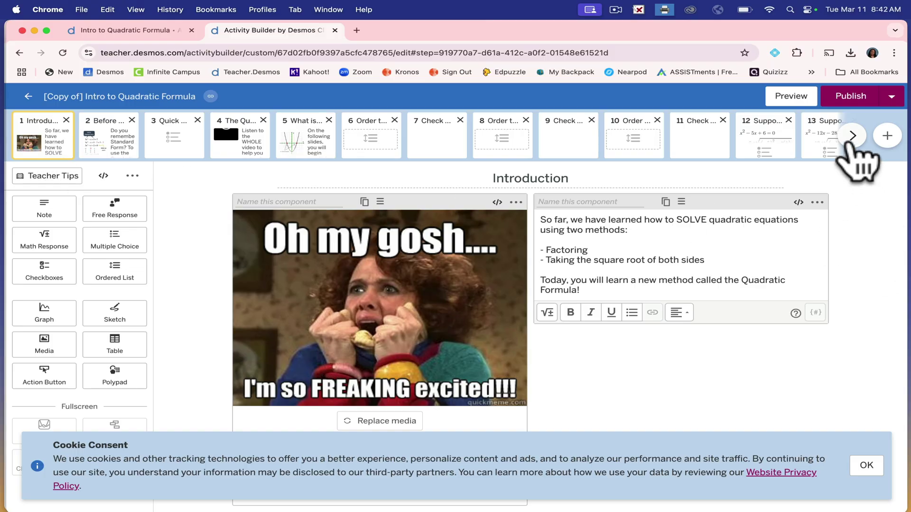
Open screen 22, Check Your Work, then the Introduction, and dock the window to half-screen.
left_click(851, 137)
left_click(851, 137)
left_click(851, 138)
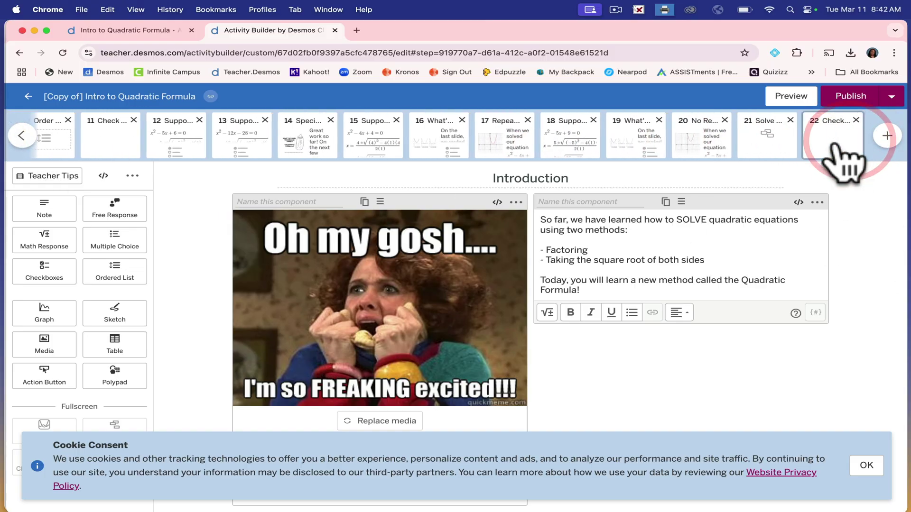
left_click(839, 142)
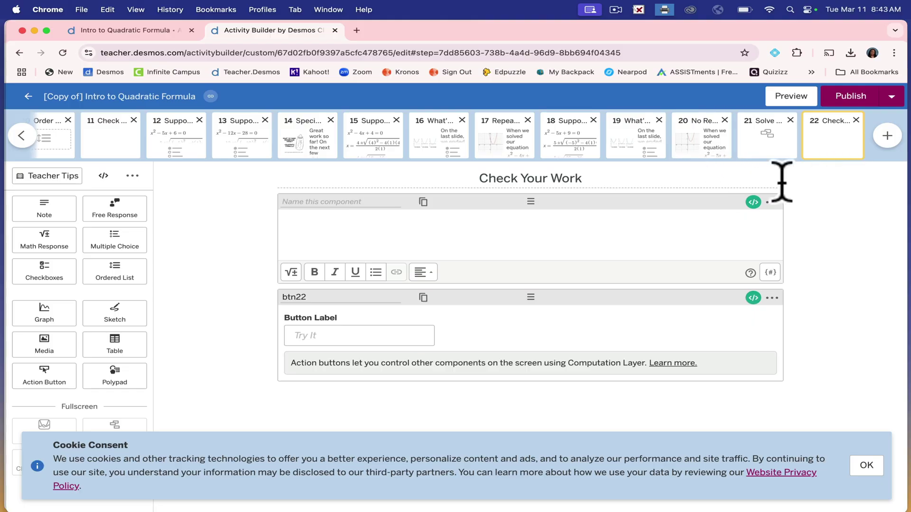
left_click(24, 136)
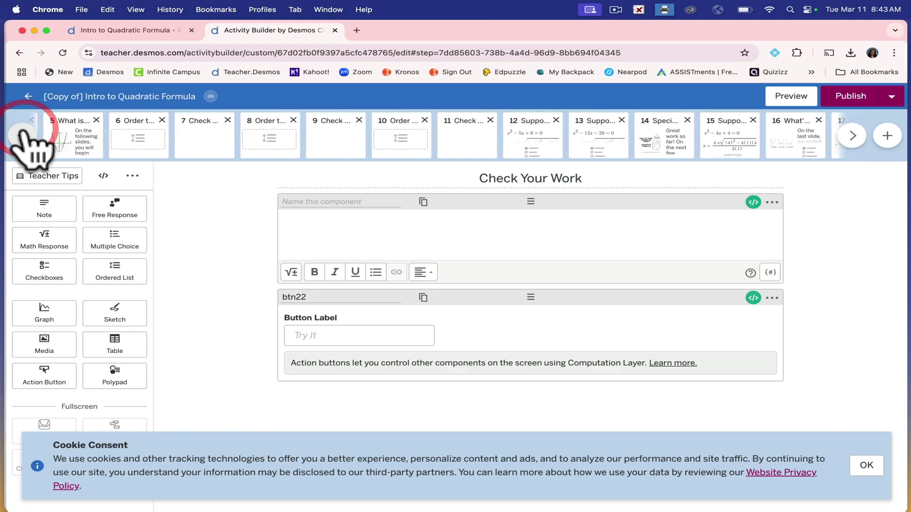
left_click(28, 136)
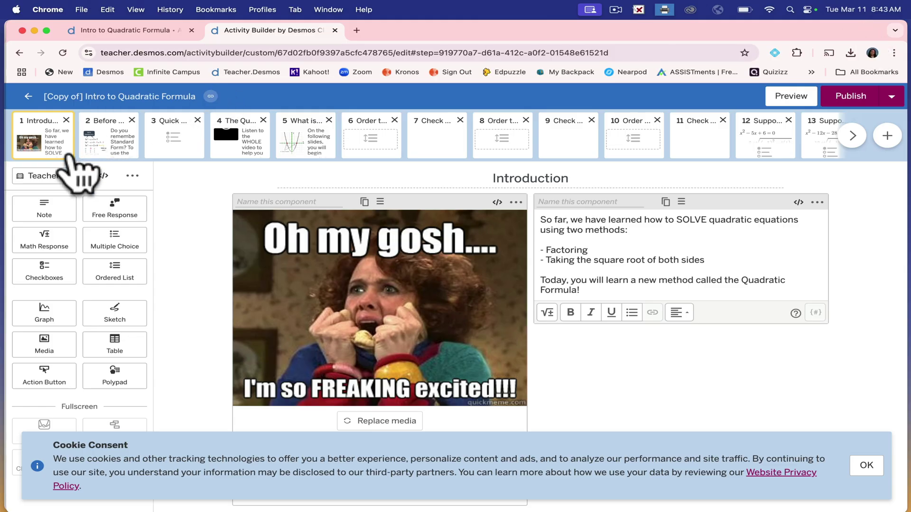
left_click_drag(5, 166, 417, 144)
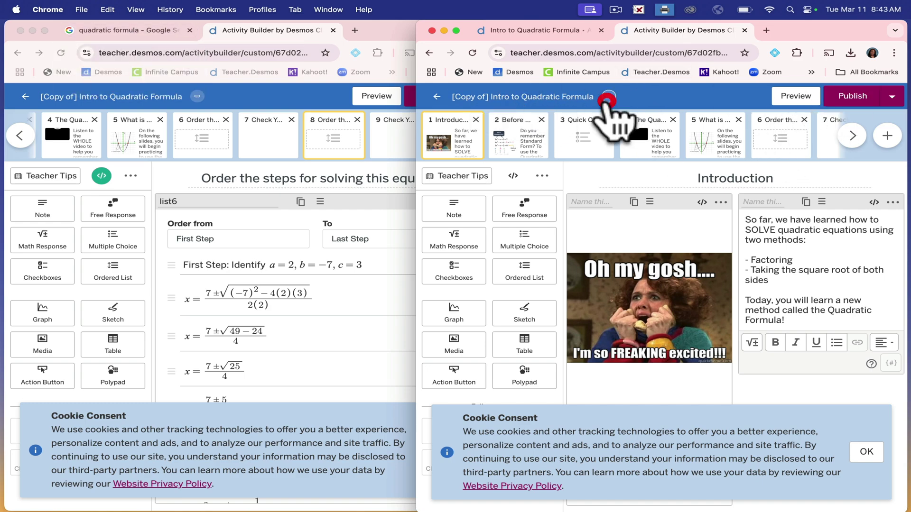
Retitle the copy '2025 Intro to Quadratic Formula' and insert a blank screen at position 1.
left_click(607, 99)
left_click(651, 151)
left_click_drag(647, 149, 575, 152)
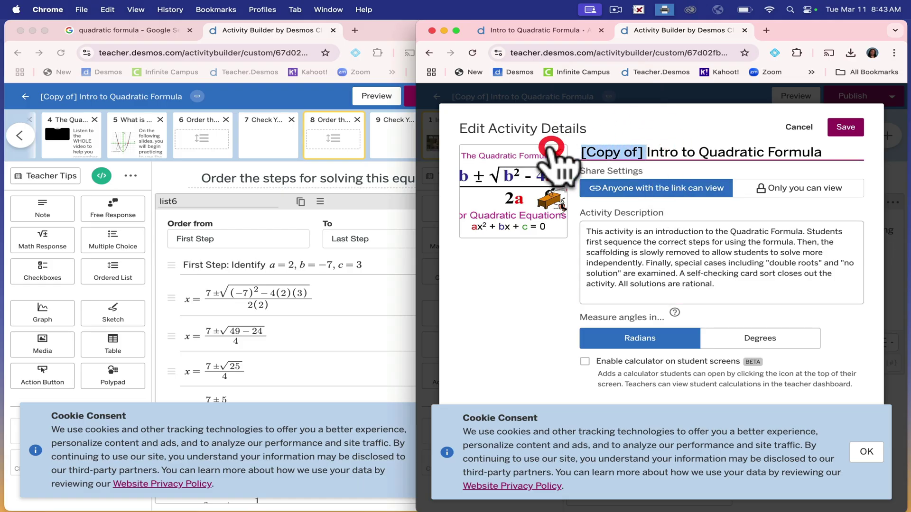
type("2025")
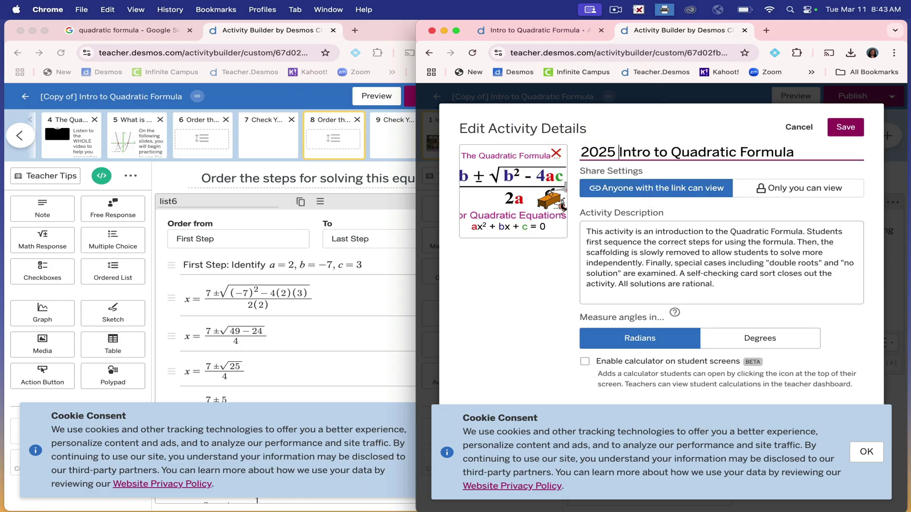
left_click(846, 127)
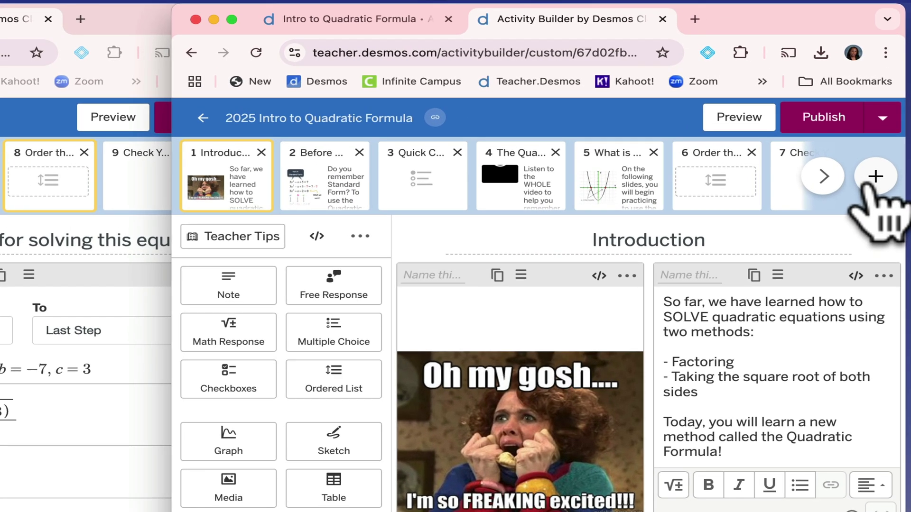
left_click(875, 176)
left_click_drag(362, 187, 260, 179)
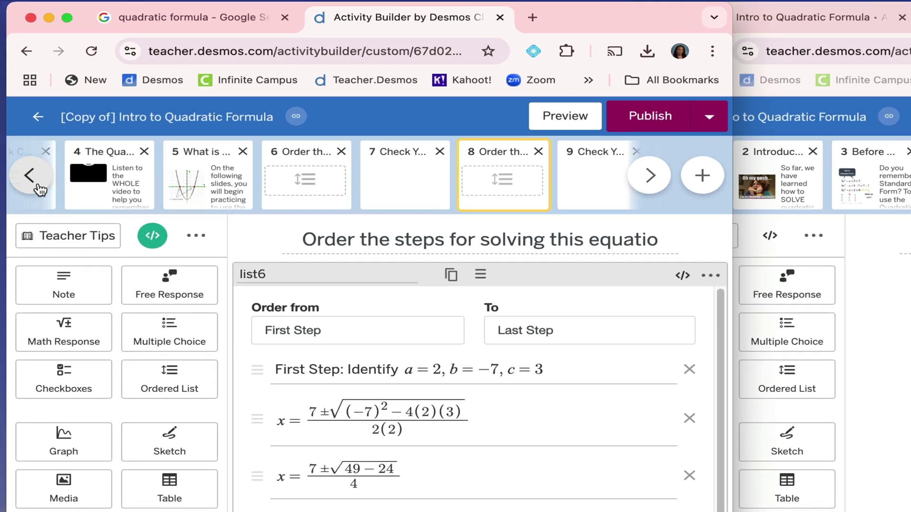
Leave the editor for the activity page and open the list of custom activities.
left_click(21, 137)
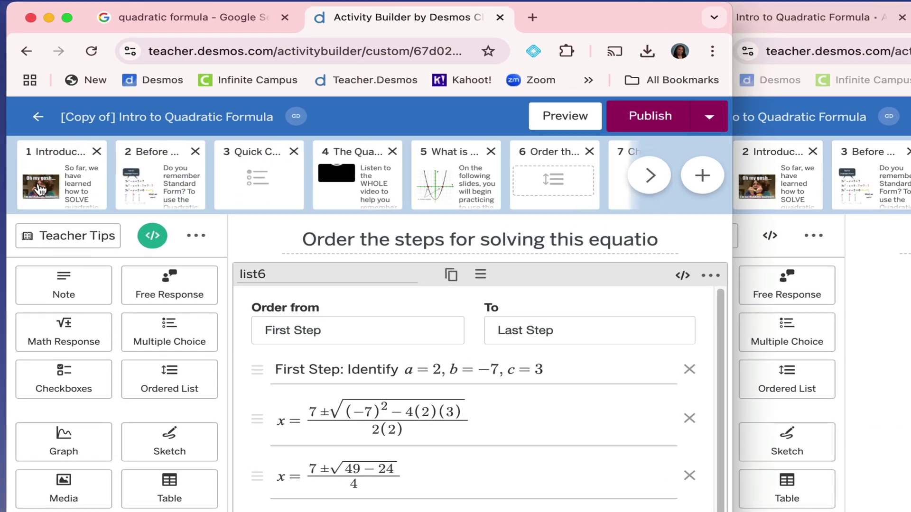
left_click(61, 179)
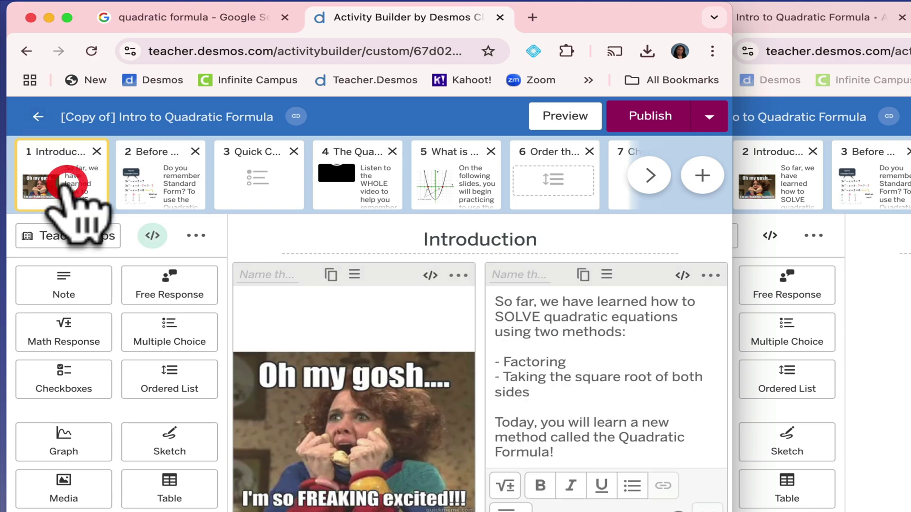
left_click(38, 118)
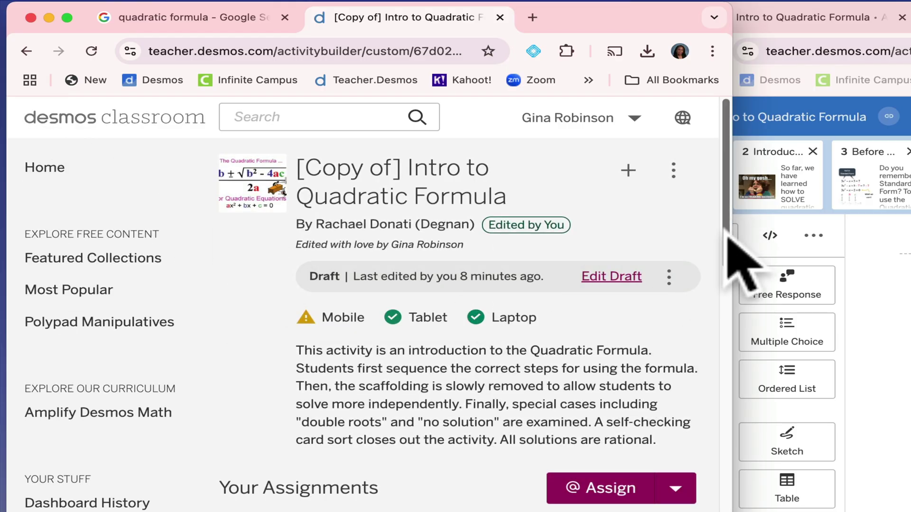
scroll(725, 241, "down", 1)
left_click_drag(726, 236, 707, 284)
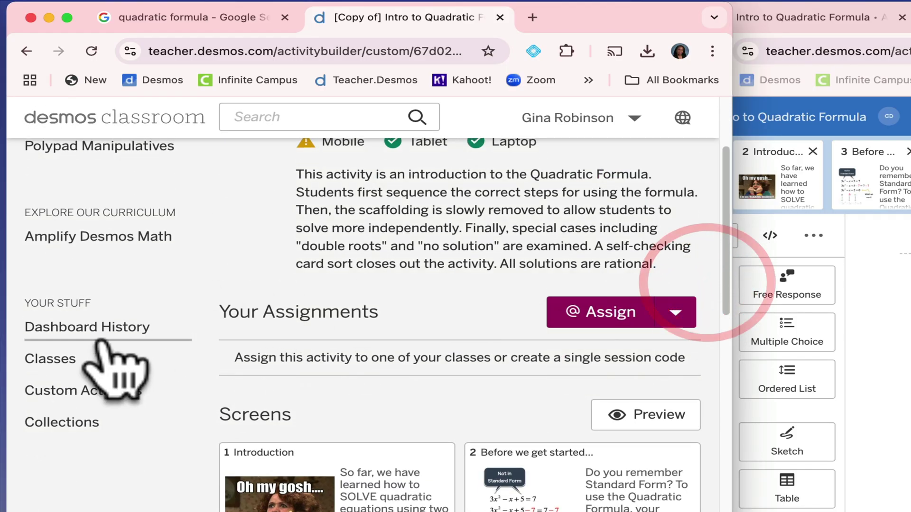
left_click(87, 387)
mouse_move(693, 317)
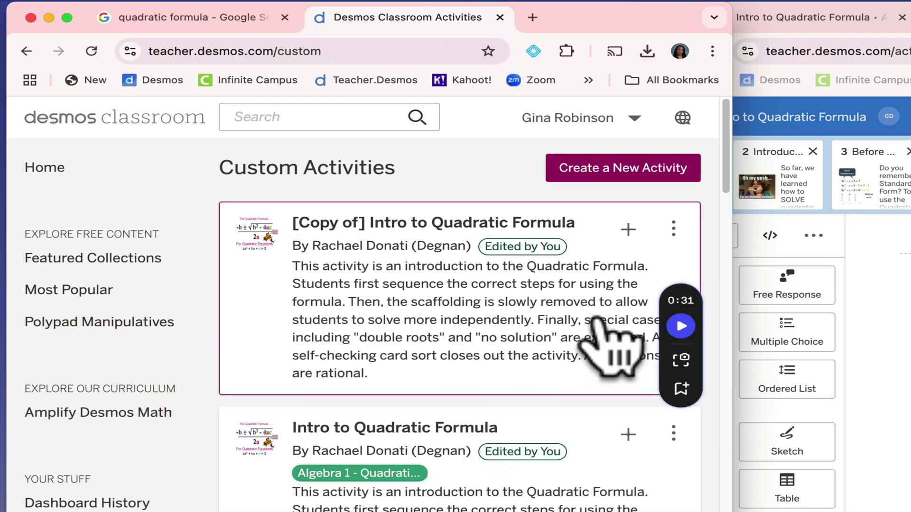
left_click_drag(734, 197, 716, 308)
Open Introduction to Complex Numbers for editing, accepting the small-screen warning.
left_click(413, 249)
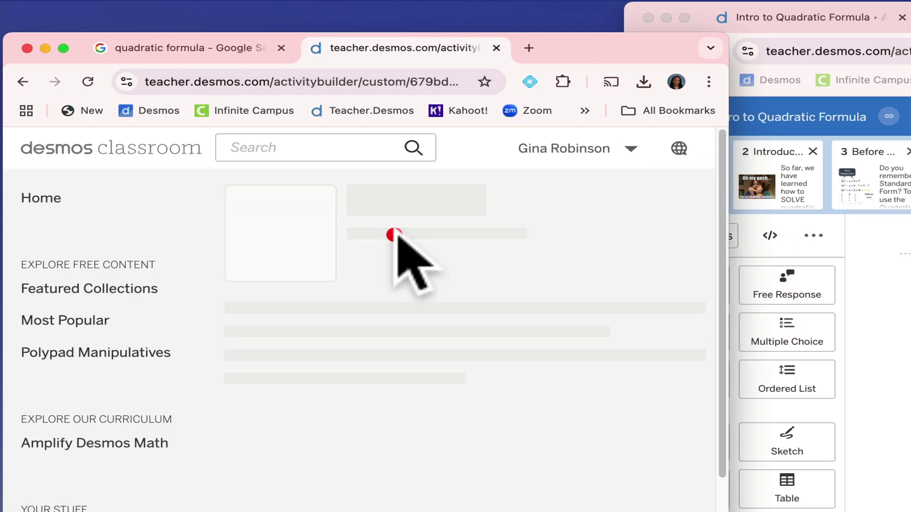
left_click_drag(575, 57, 580, 22)
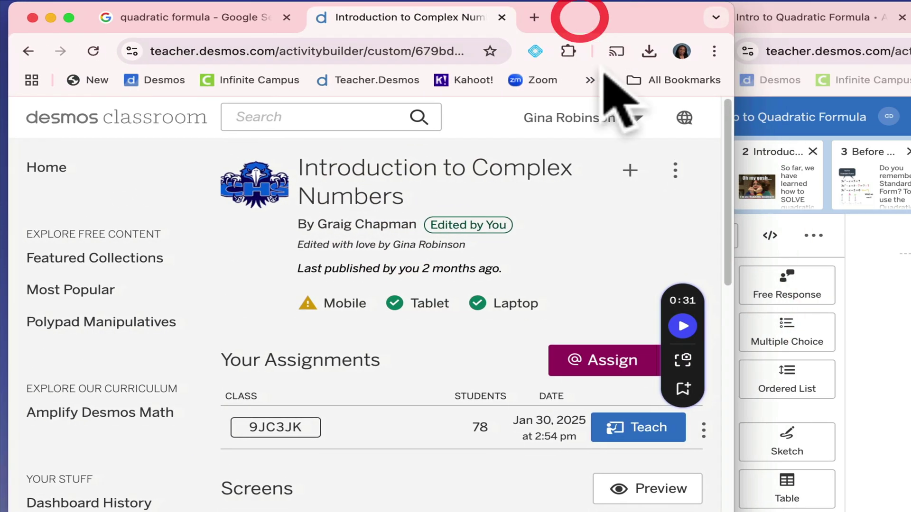
left_click(675, 170)
left_click(654, 199)
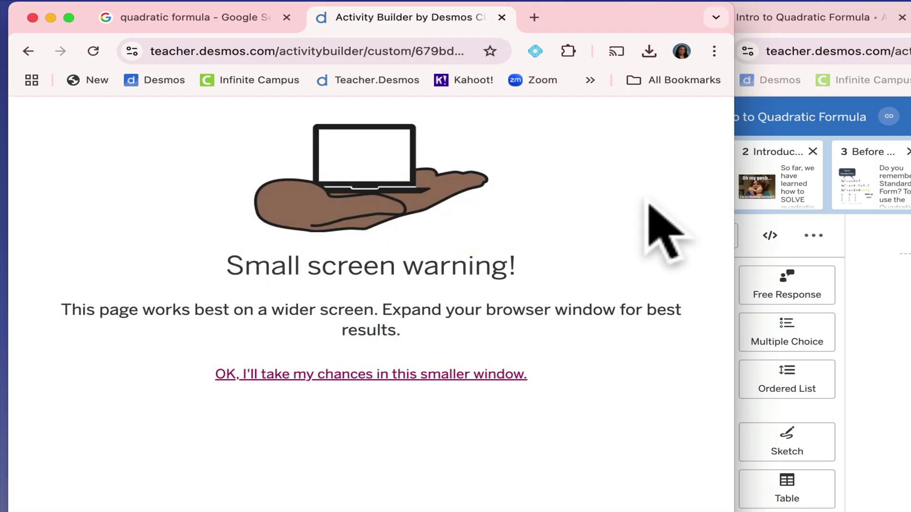
left_click(464, 375)
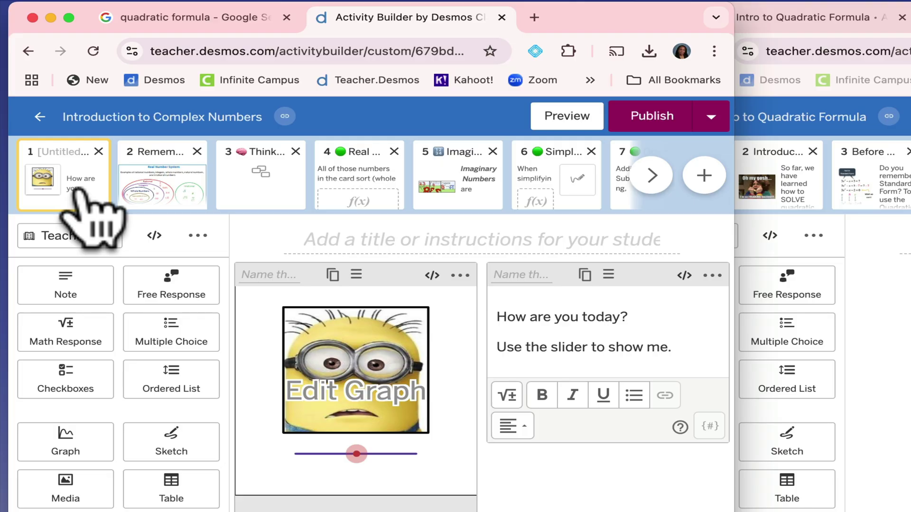
left_click(822, 259)
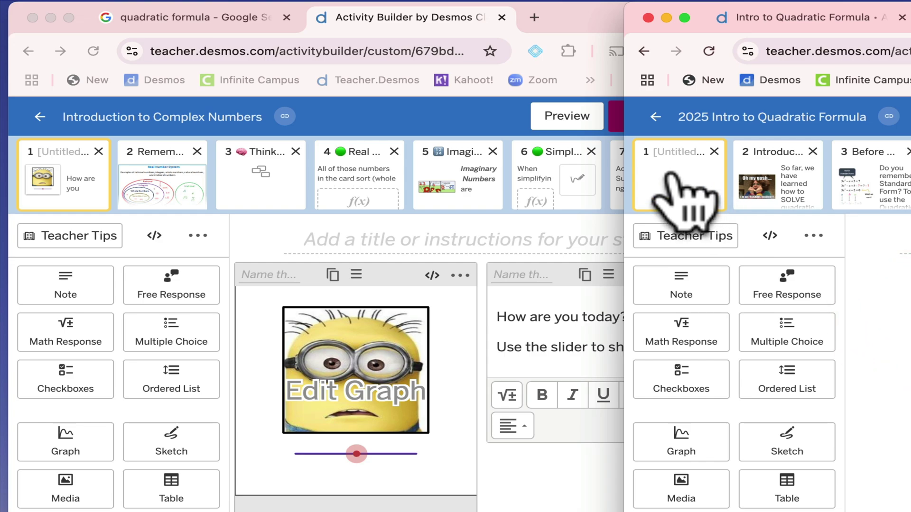
Discard graph edits on the minion mood-slider screen and preview it, sliding to the happy minion.
left_click(98, 214)
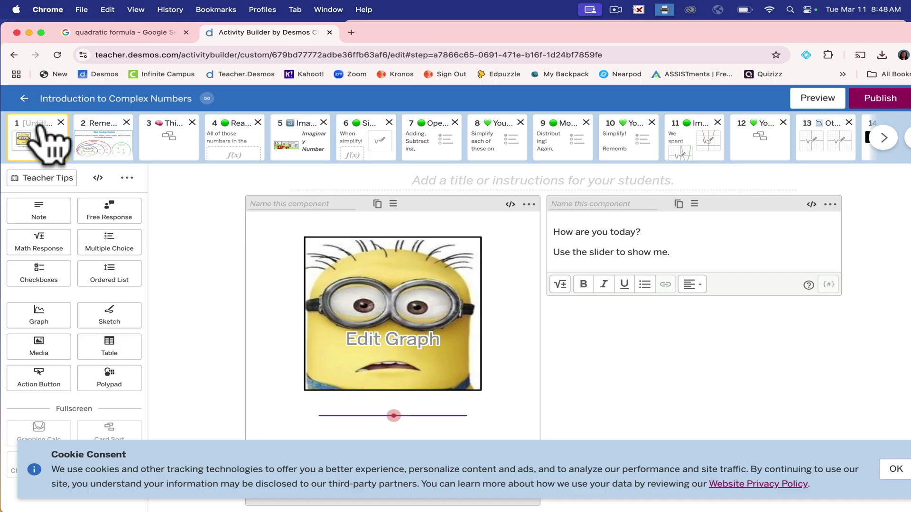
left_click(396, 413)
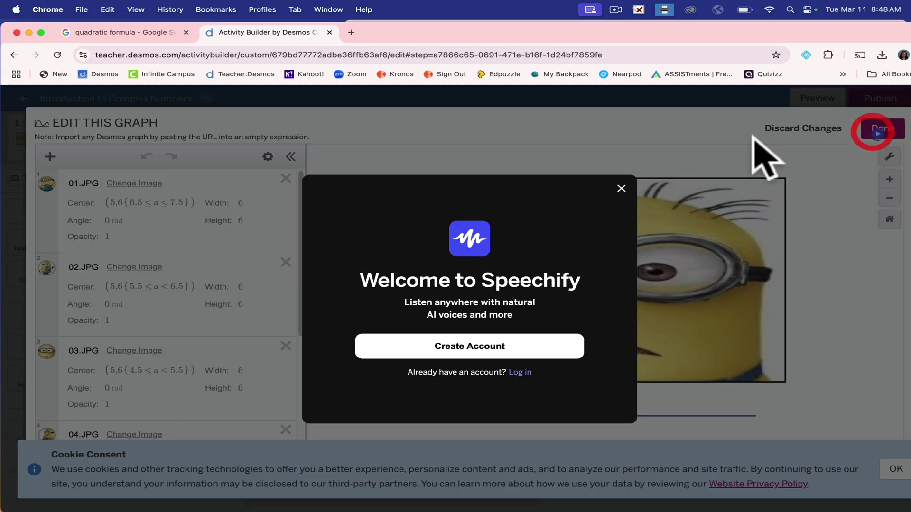
left_click(621, 189)
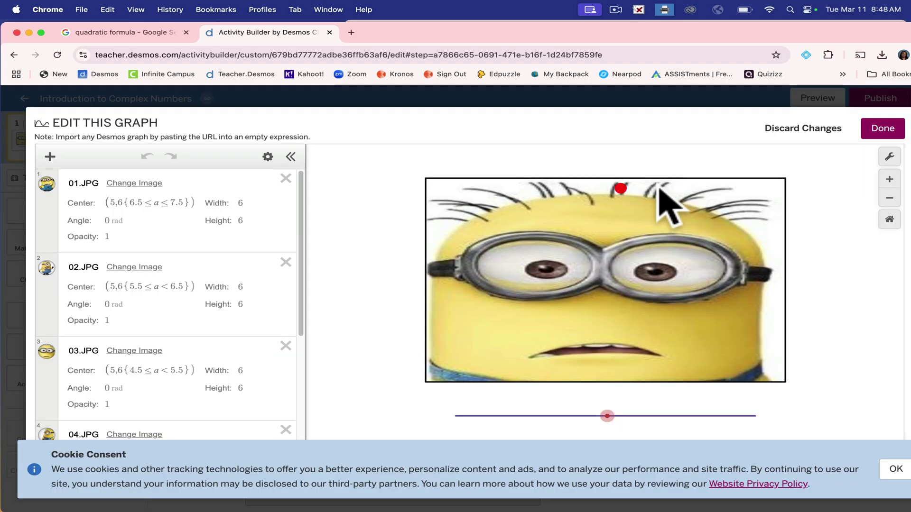
left_click(790, 128)
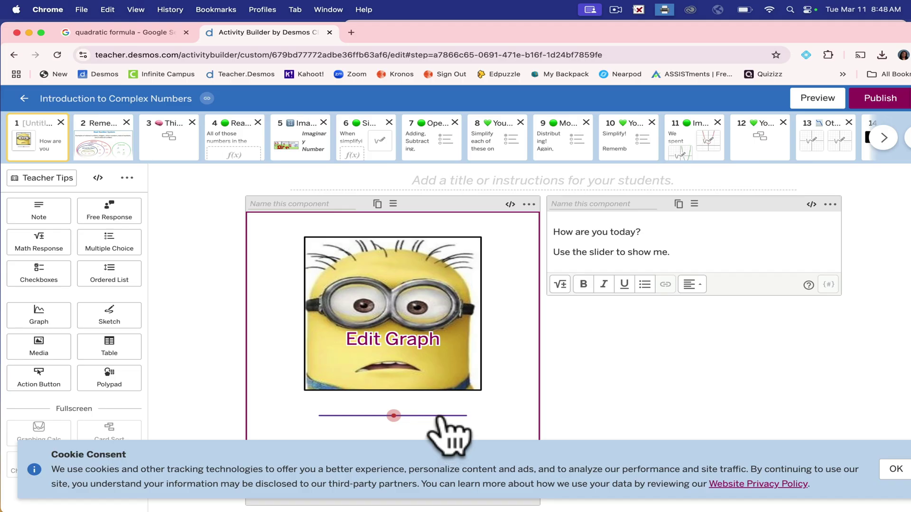
left_click(802, 103)
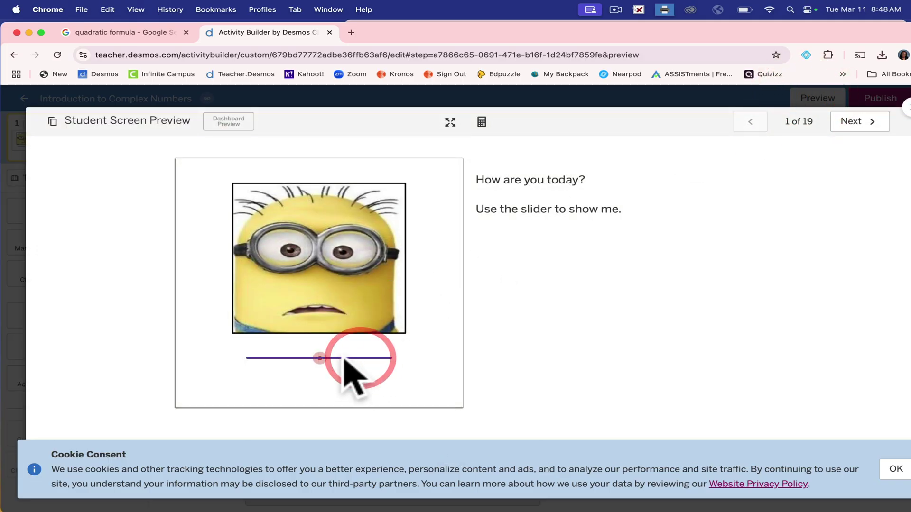
mouse_move(320, 358)
left_mouse_down()
mouse_move(374, 358)
mouse_move(265, 345)
mouse_move(319, 358)
left_mouse_up()
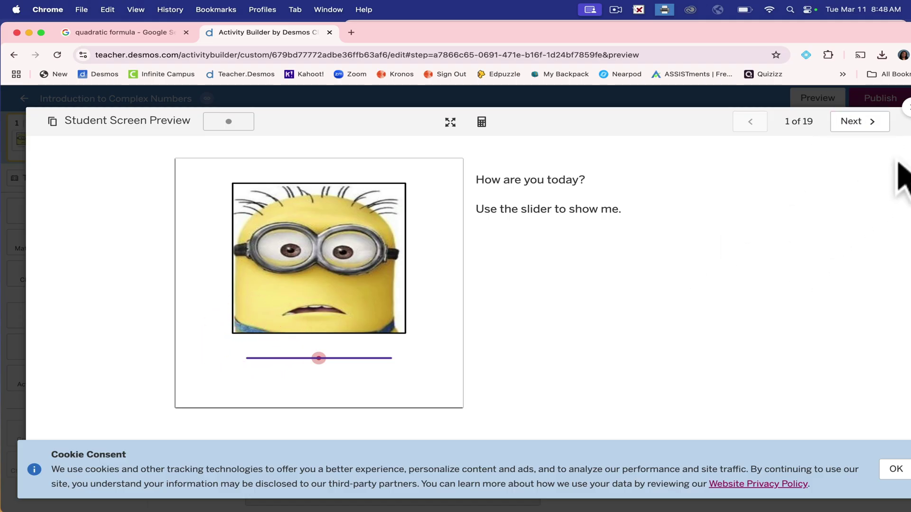
left_click(905, 105)
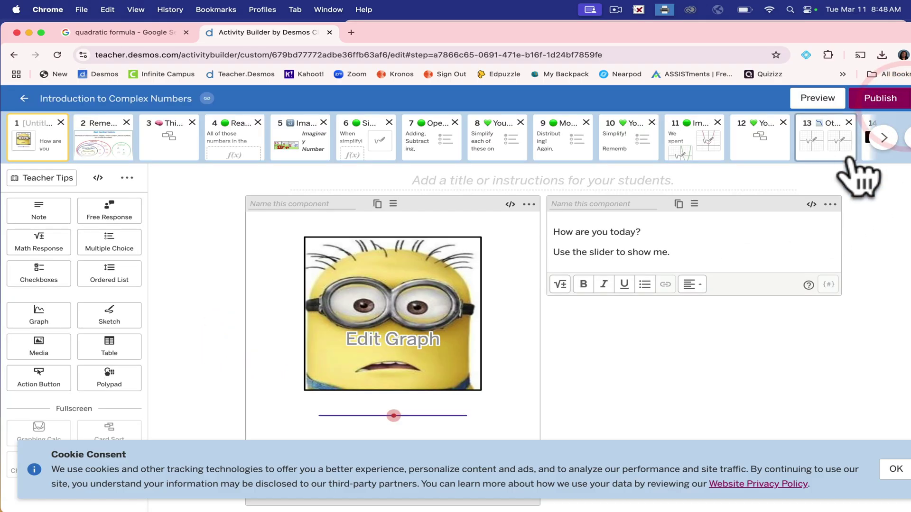
Dismiss the Speechify popup and narrow the Complex Numbers window beside the other.
left_click(877, 142)
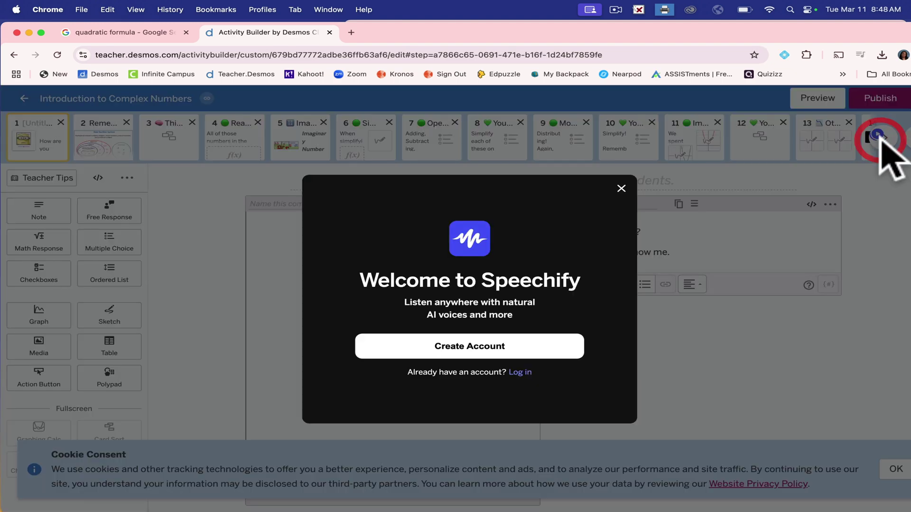
left_click(624, 188)
left_click_drag(811, 38, 748, 41)
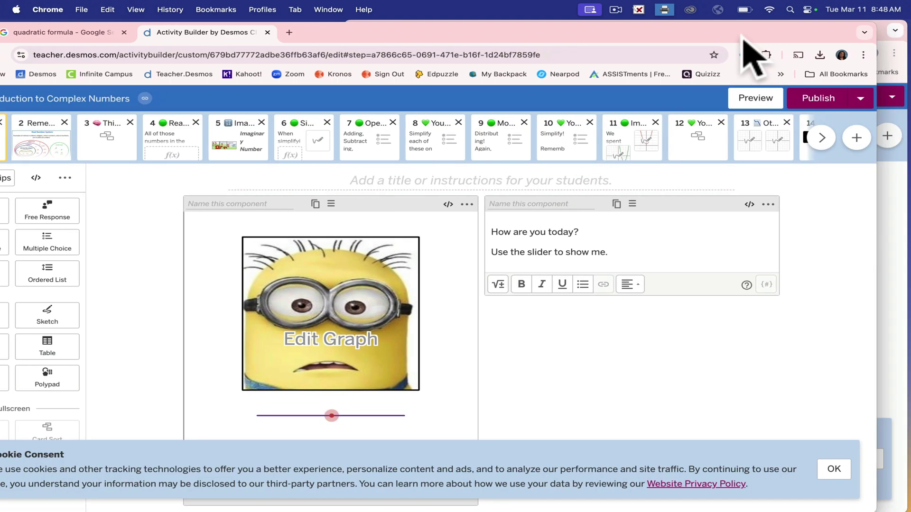
left_click_drag(878, 85, 750, 87)
left_click_drag(600, 36, 634, 34)
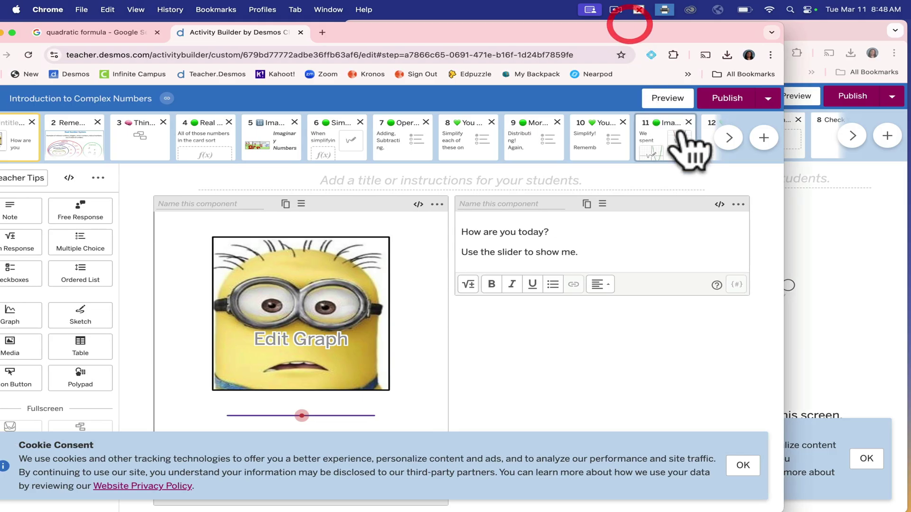
View Complex Numbers screens 19 (all done), 4 (Real Numbers) and 6 (Simplifying Imaginary Numbers).
left_click(729, 139)
left_click(729, 138)
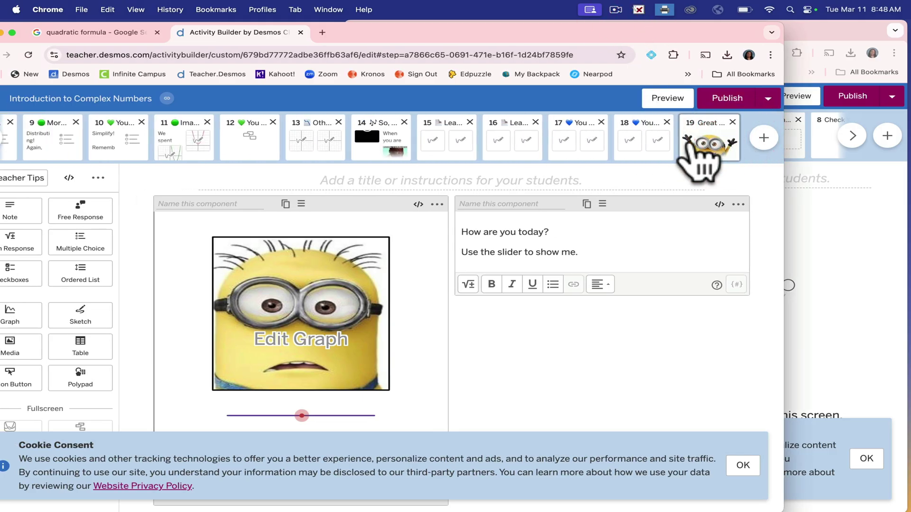
left_click(707, 138)
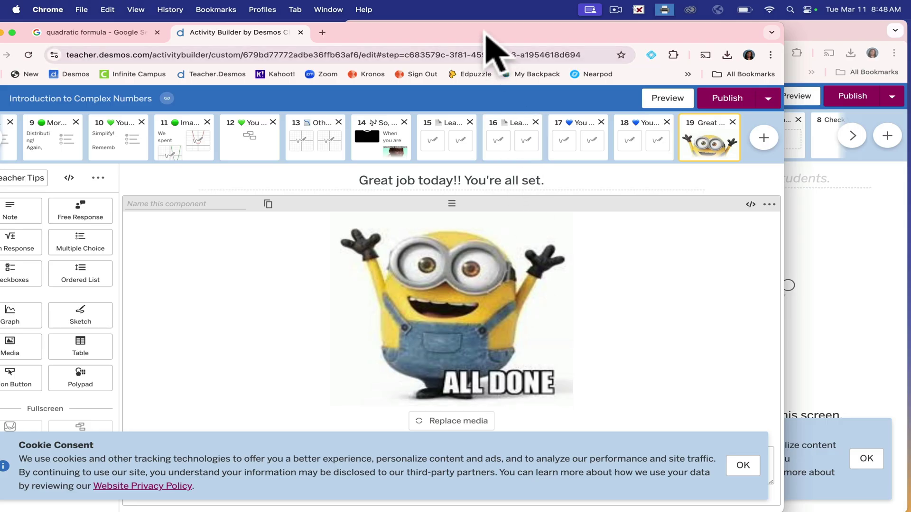
left_click_drag(485, 33, 518, 37)
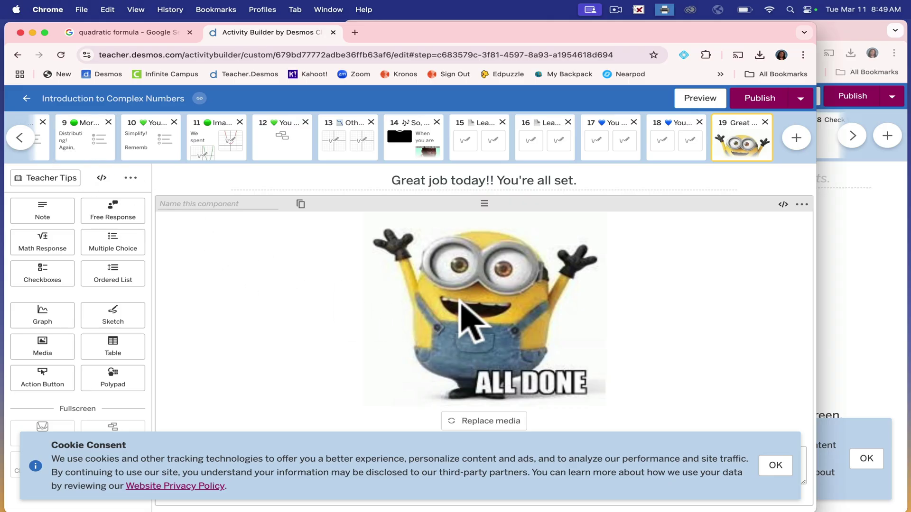
left_click(18, 138)
left_click(19, 138)
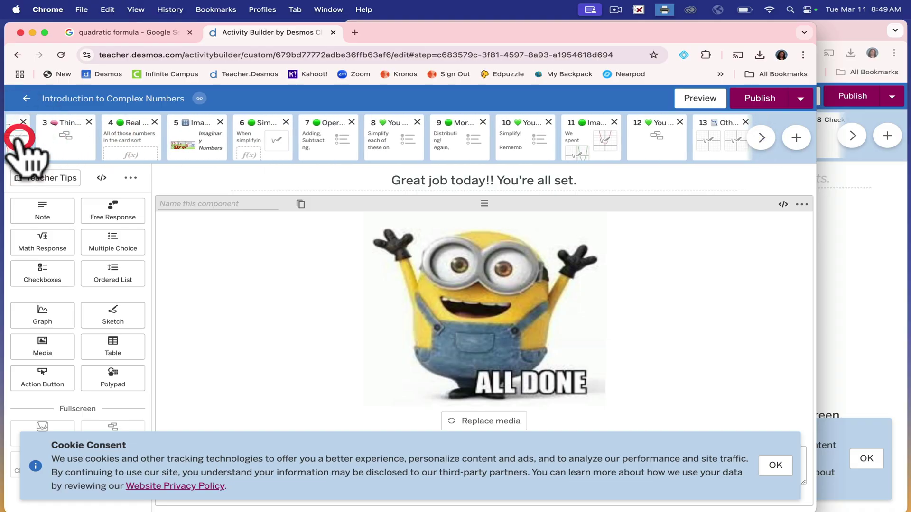
left_click(255, 152)
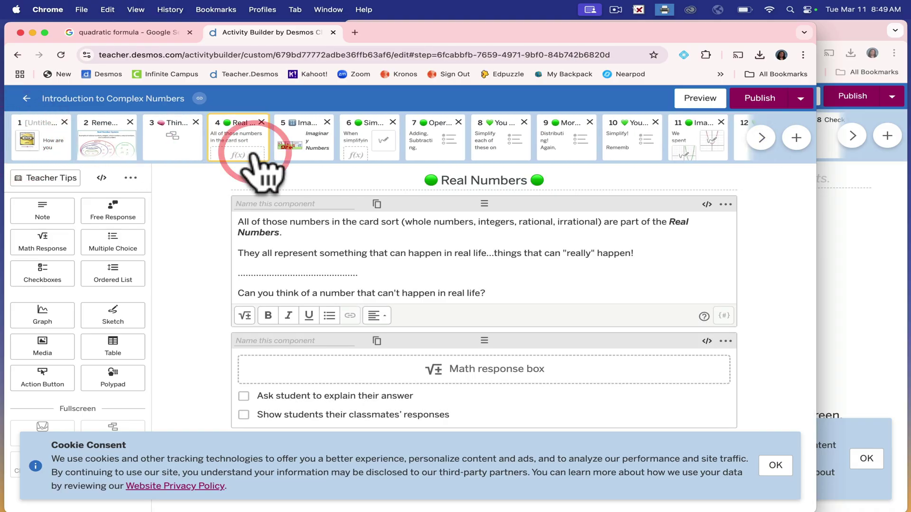
left_click(376, 155)
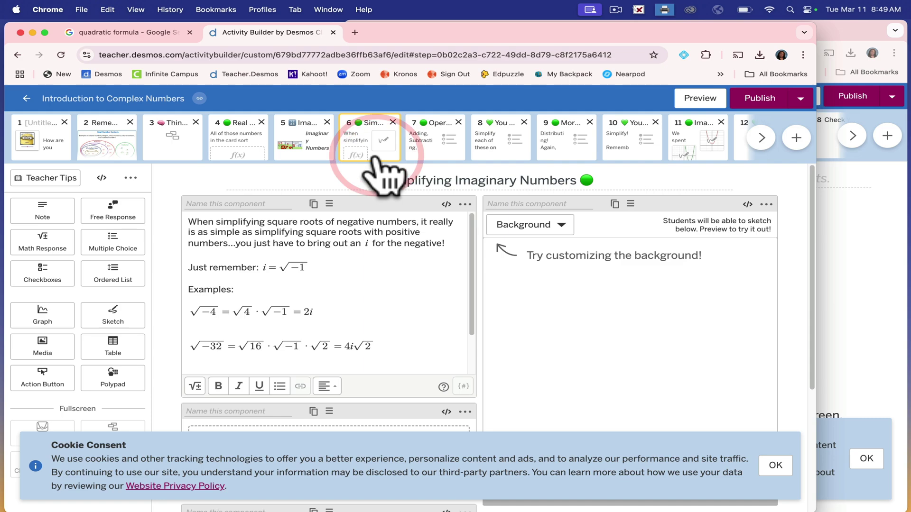
left_click(878, 270)
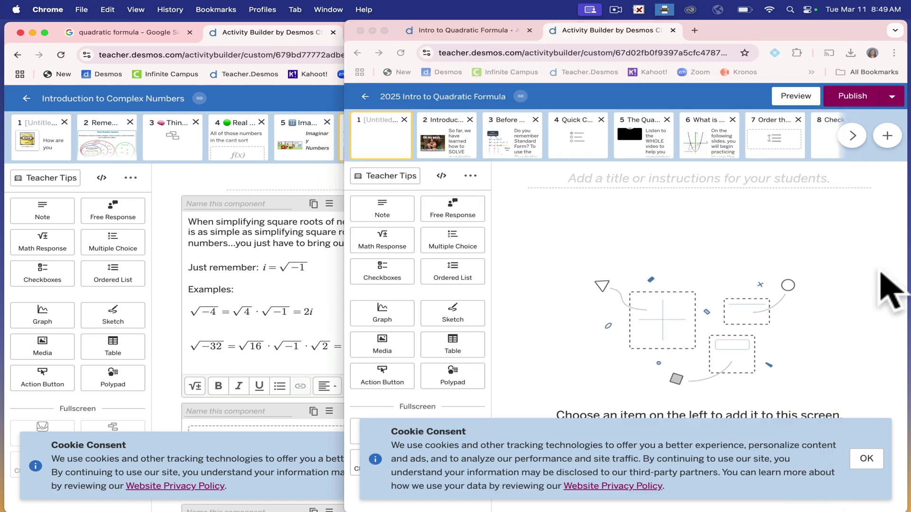
Show screen 7, ordering the quadratic formula steps, in a maximized Quadratic Formula window.
left_click_drag(345, 93, 62, 95)
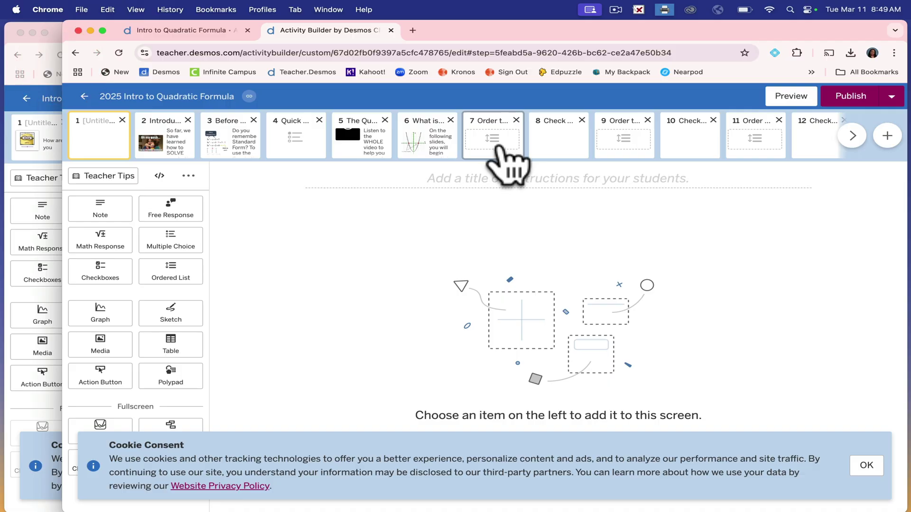
left_click(496, 152)
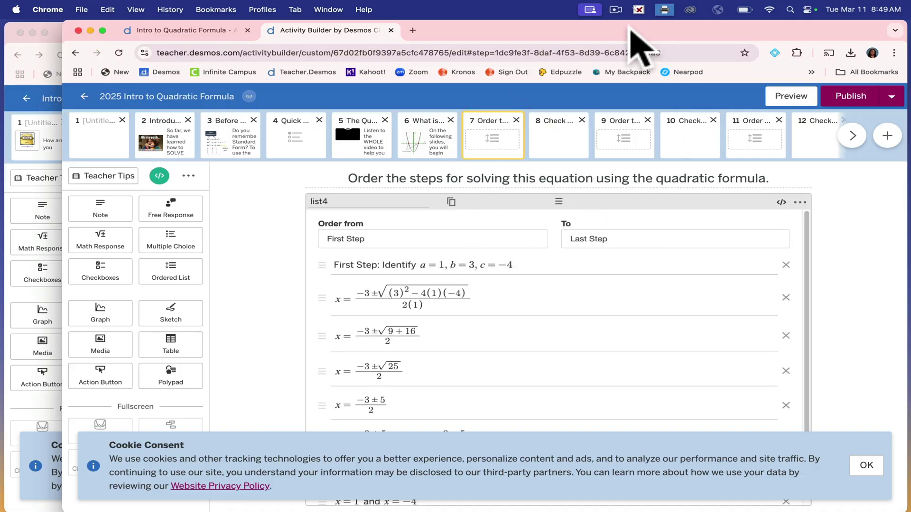
left_click_drag(631, 28, 628, 7)
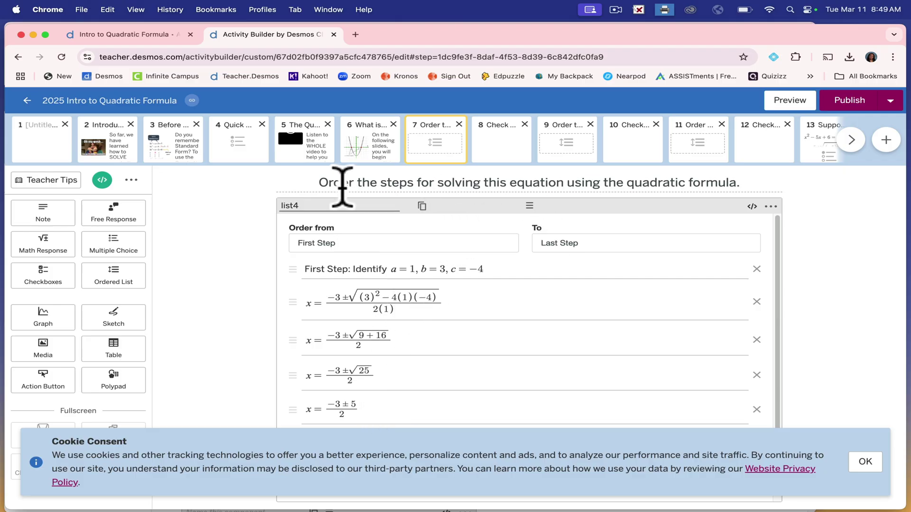
right_click(433, 156)
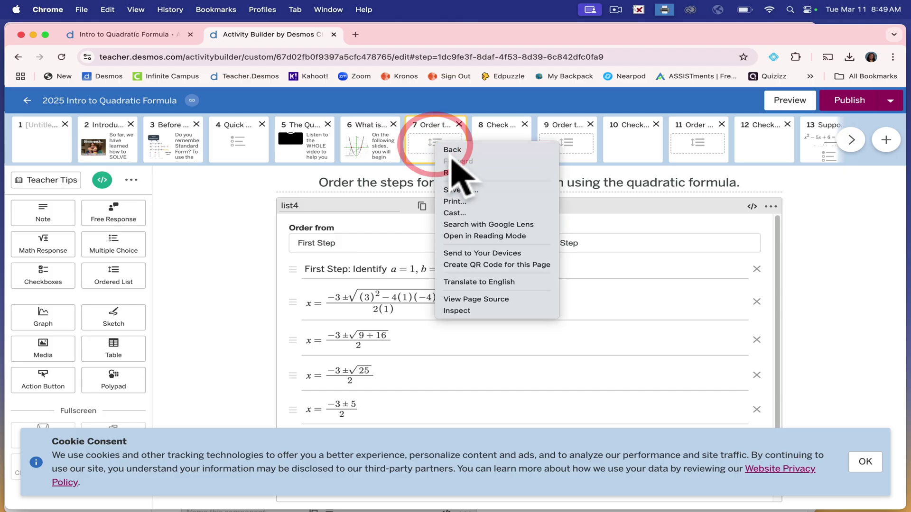
key("Escape")
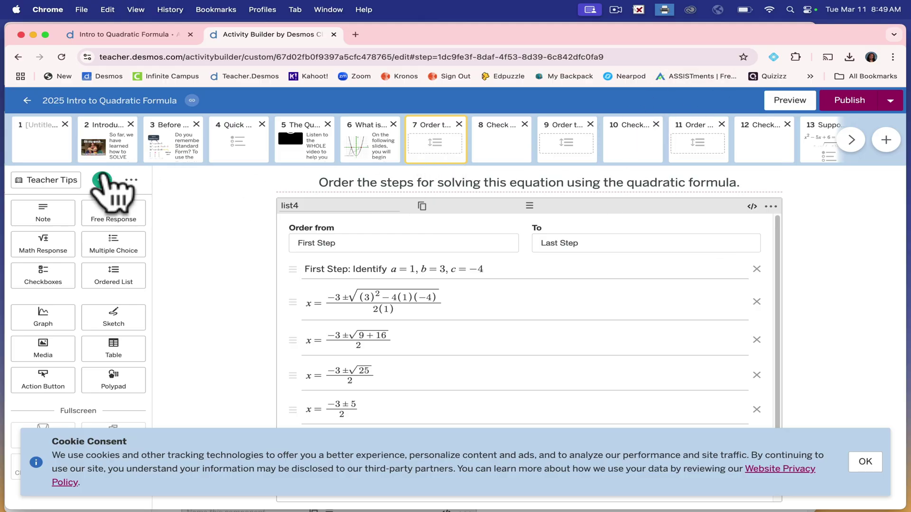
Review screen 7's Computation Layer script, then go to screen 8, Check Your Work.
left_click(101, 181)
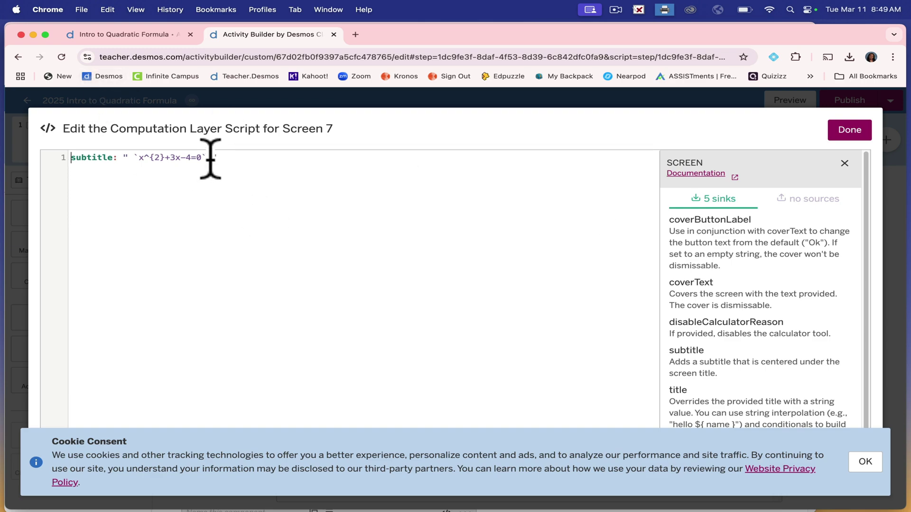
left_click(852, 135)
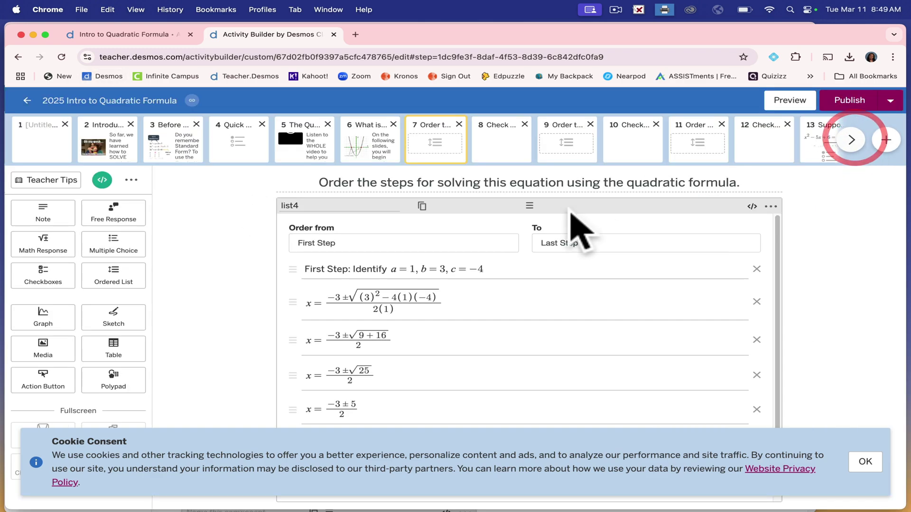
left_click(504, 131)
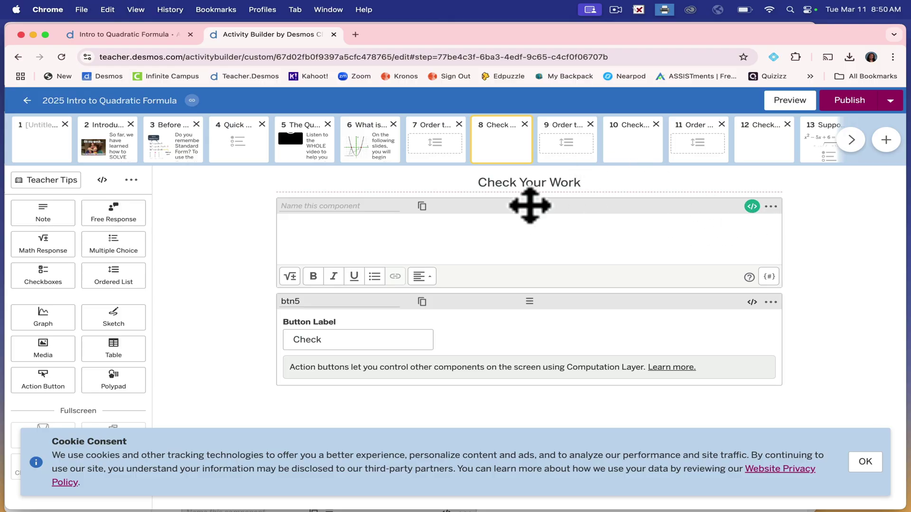
Read the Check Your Work note's feedback script, then go to screen 3, 'Before we get started'.
left_click(752, 207)
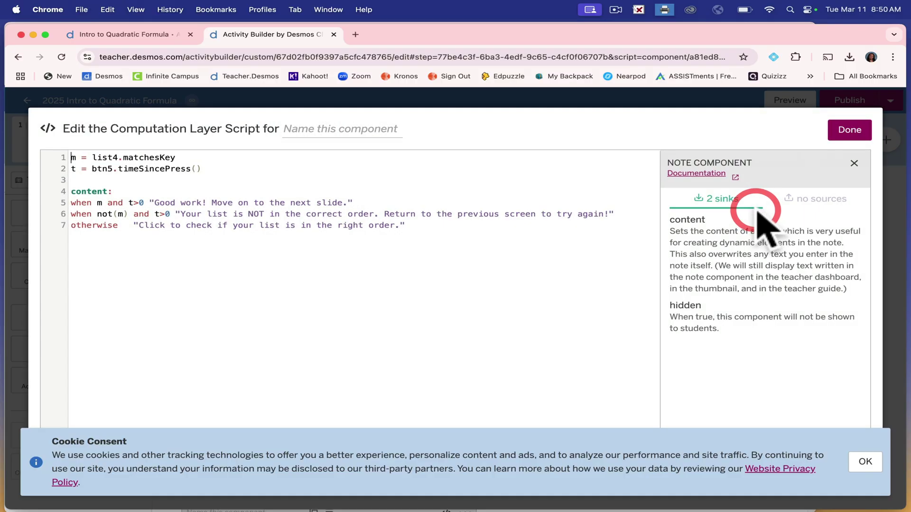
left_click(849, 129)
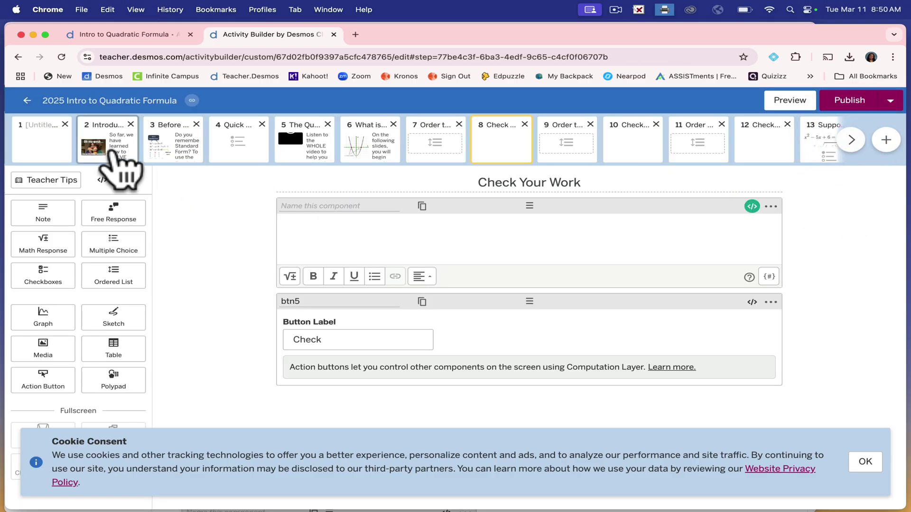
left_click(184, 150)
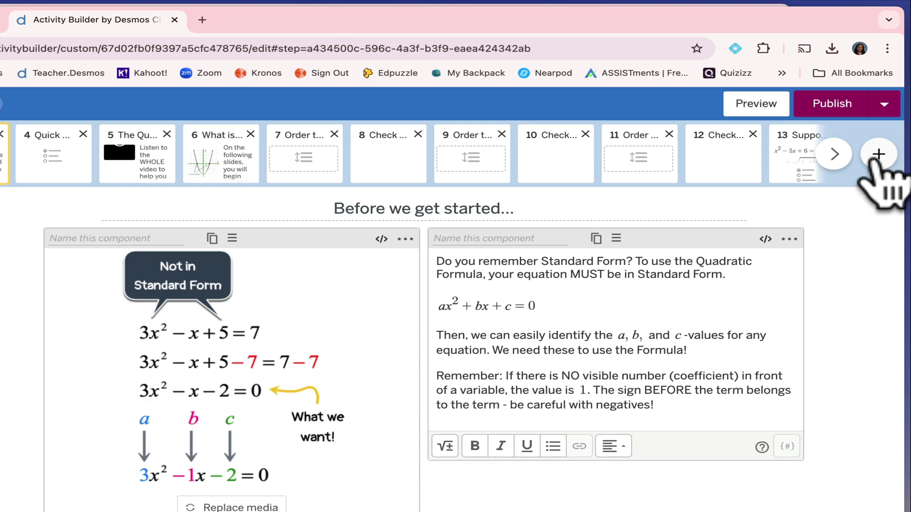
Add a new screen 4 holding an empty image/video block, then switch to the Introduction to Complex Numbers window.
left_click(875, 160)
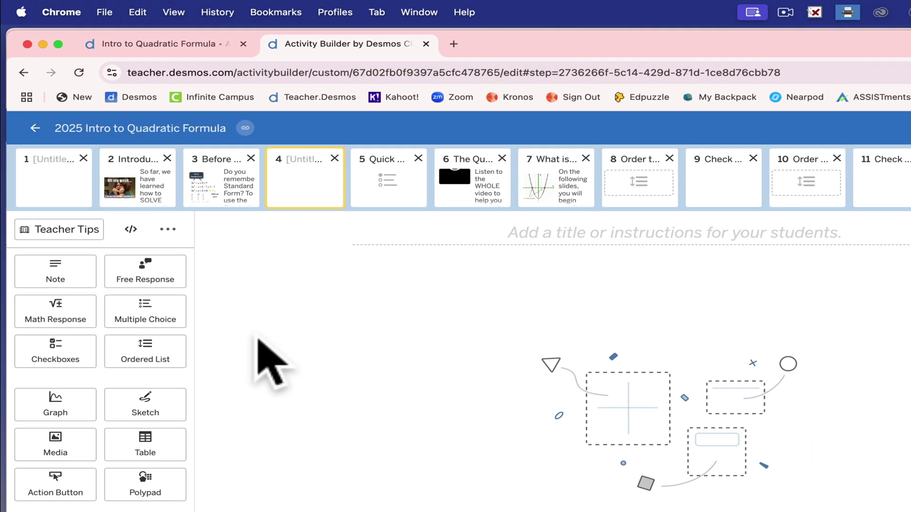
left_click(61, 453)
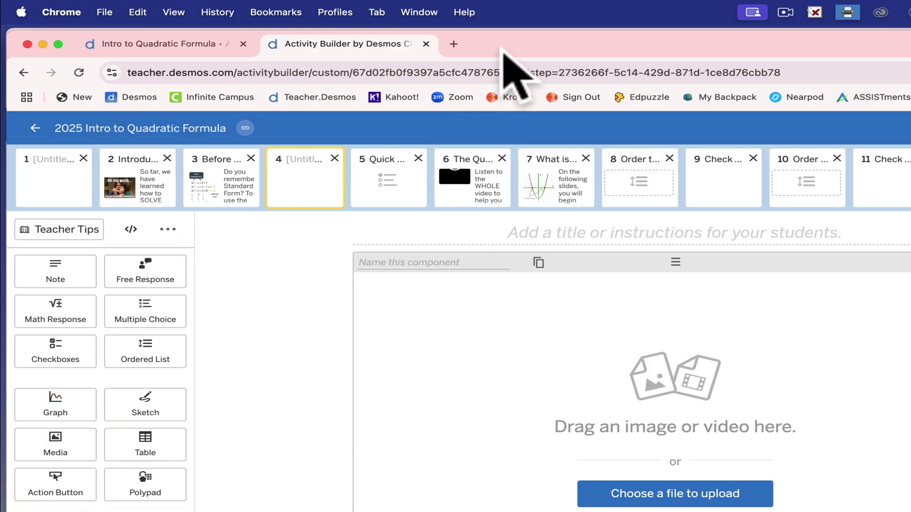
left_click(466, 44)
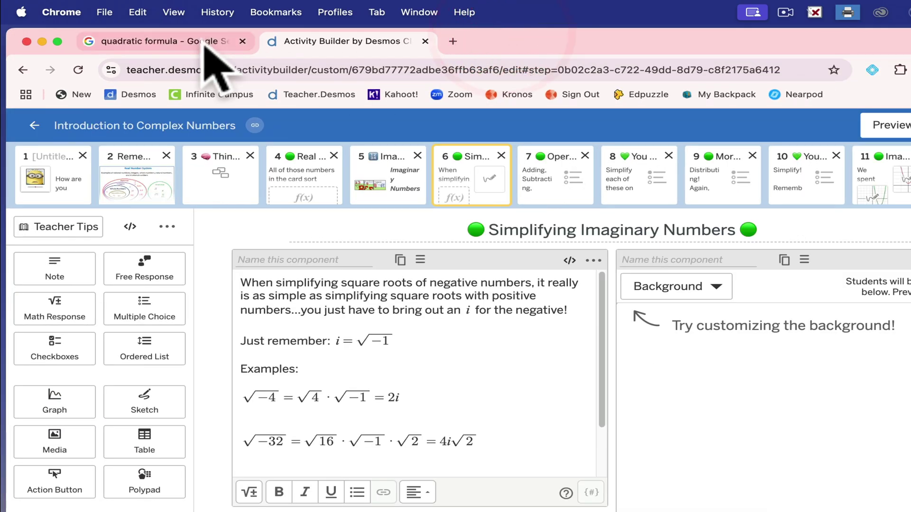
Preview the MathBitsNotebook quadratic formula worked example in Google Images, then go back to the Desmos tab.
left_click(183, 41)
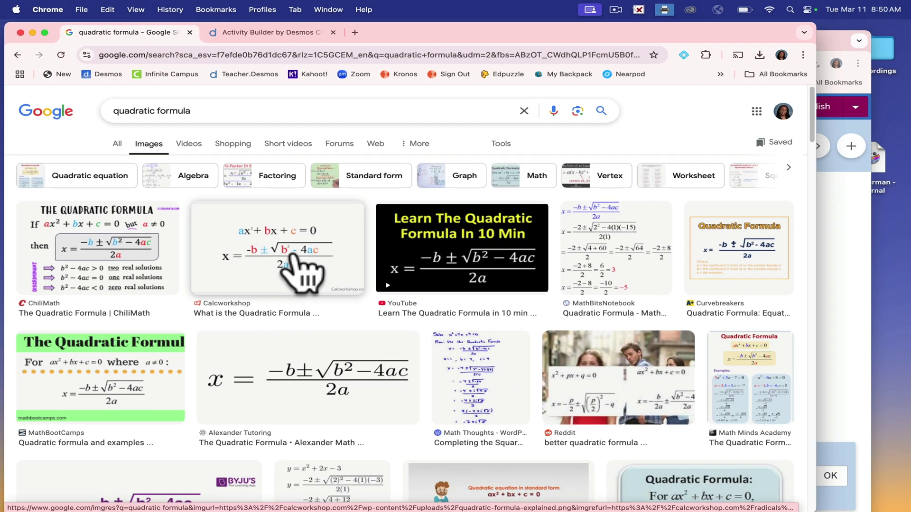
left_click(619, 266)
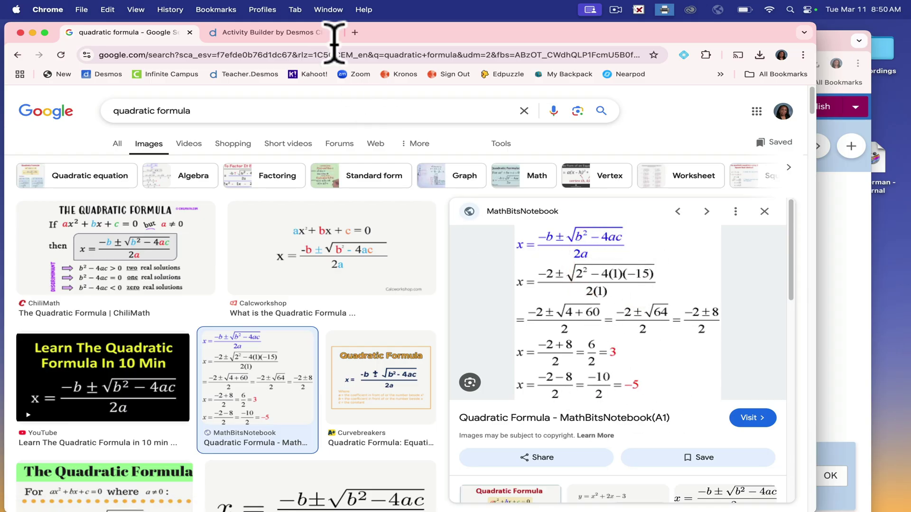
left_click(294, 38)
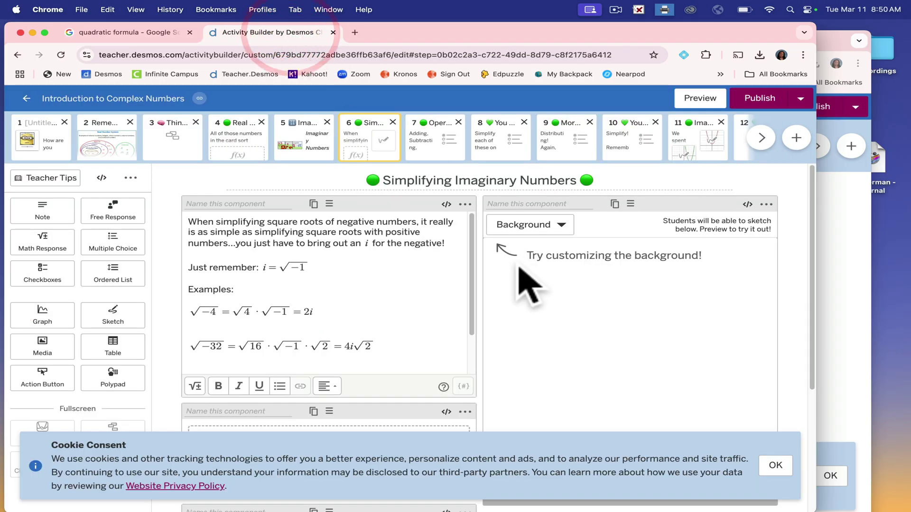
Upload download.png from Downloads as screen 4's image, with the screen titled Quadratic Formula.
left_click(828, 214)
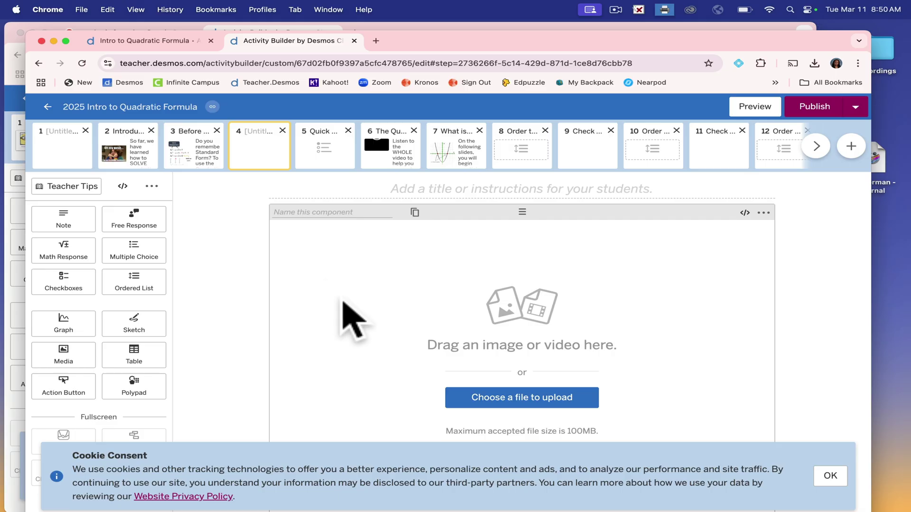
left_click(517, 401)
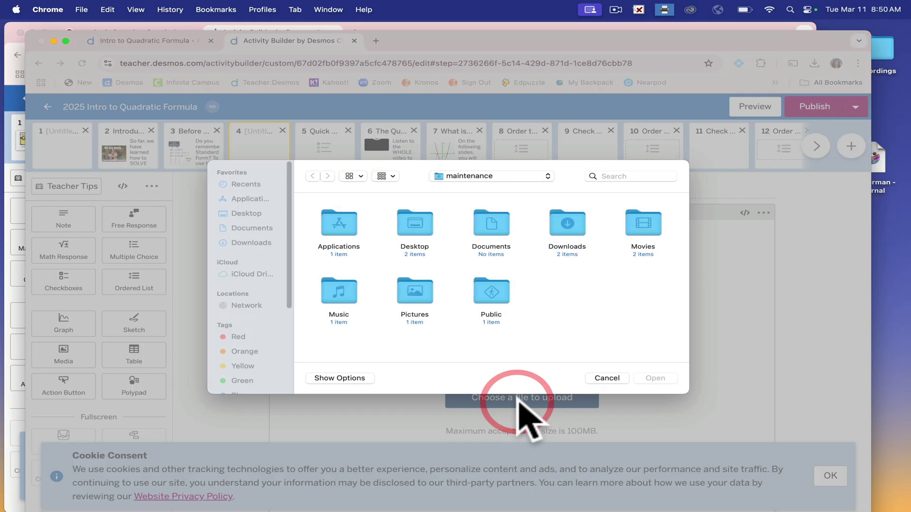
left_click(260, 241)
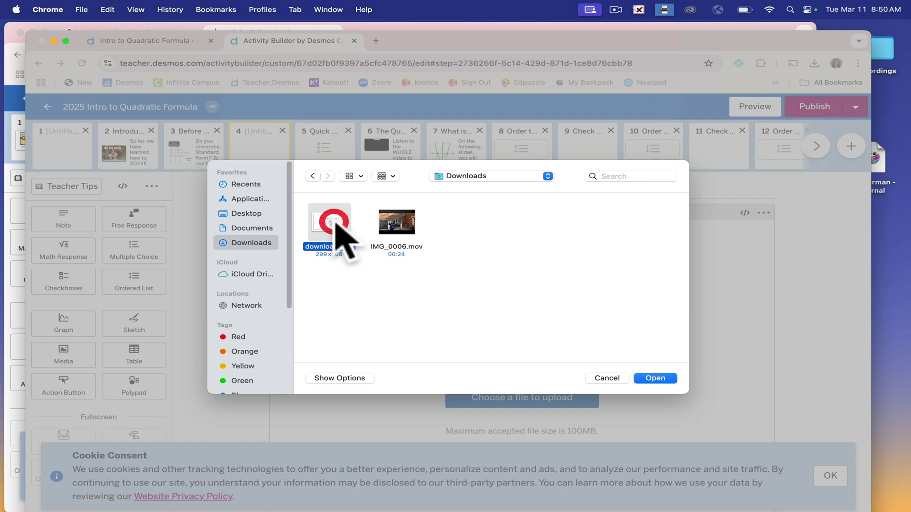
left_click(656, 379)
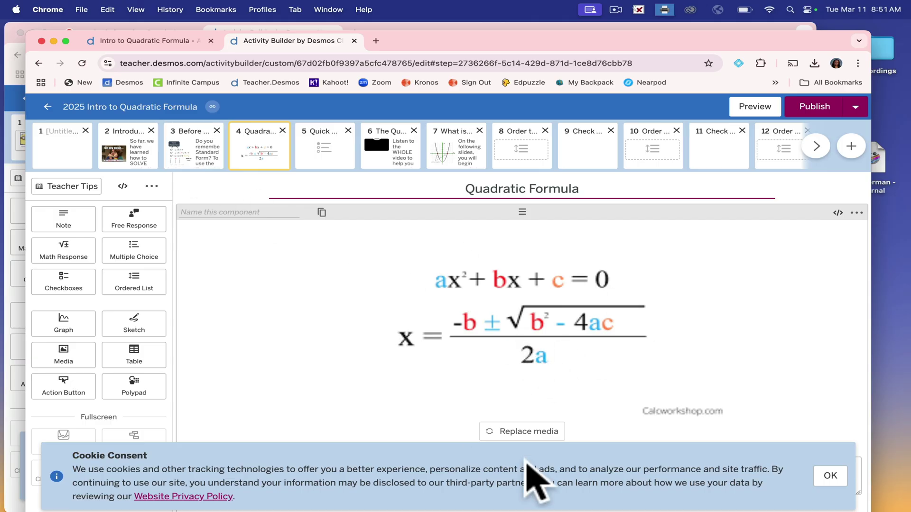
Add screen 5 with an empty media block, leaving the file picker unused, then switch windows.
left_click(850, 146)
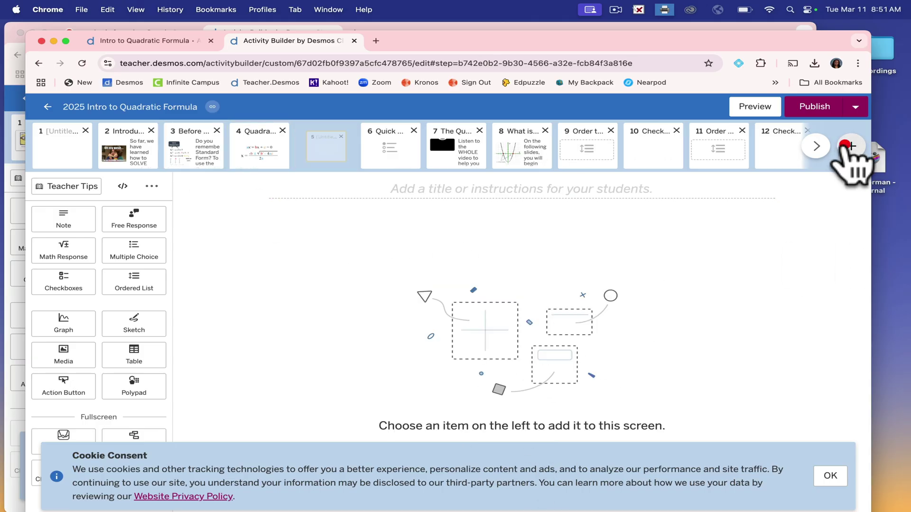
left_click(64, 356)
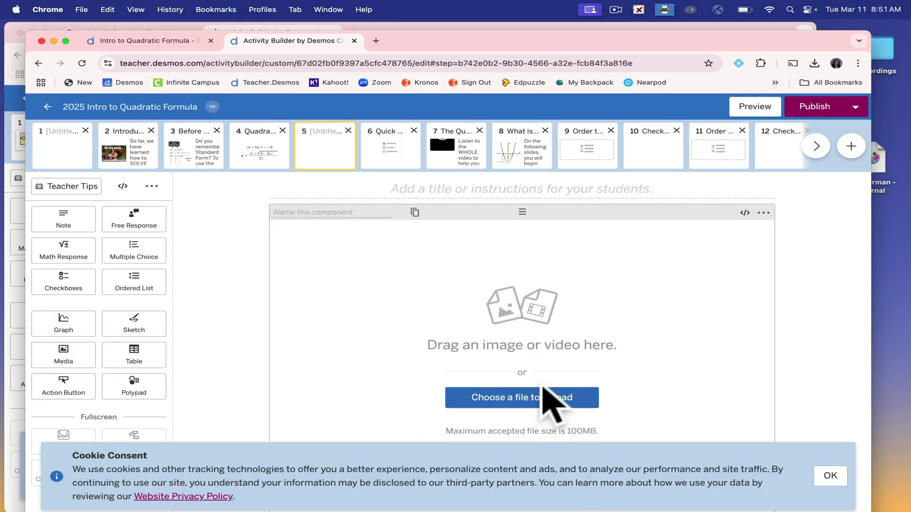
left_click(528, 400)
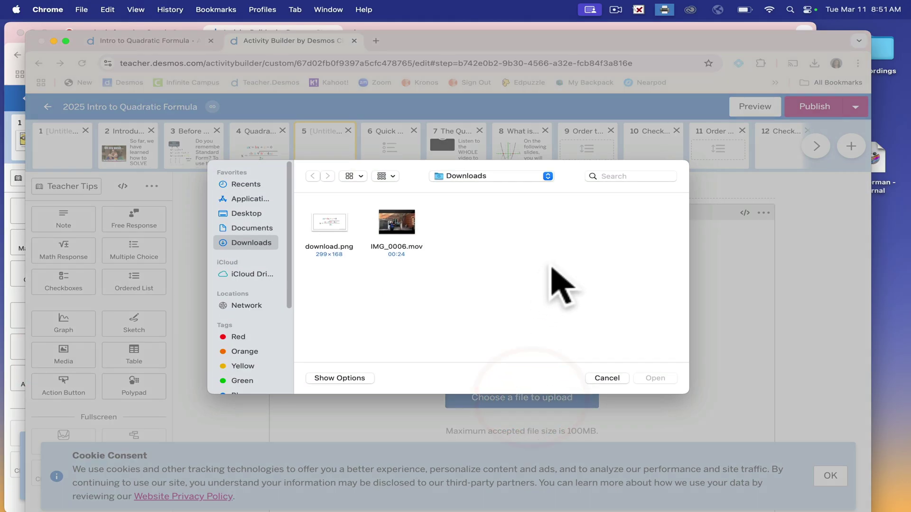
left_click(616, 378)
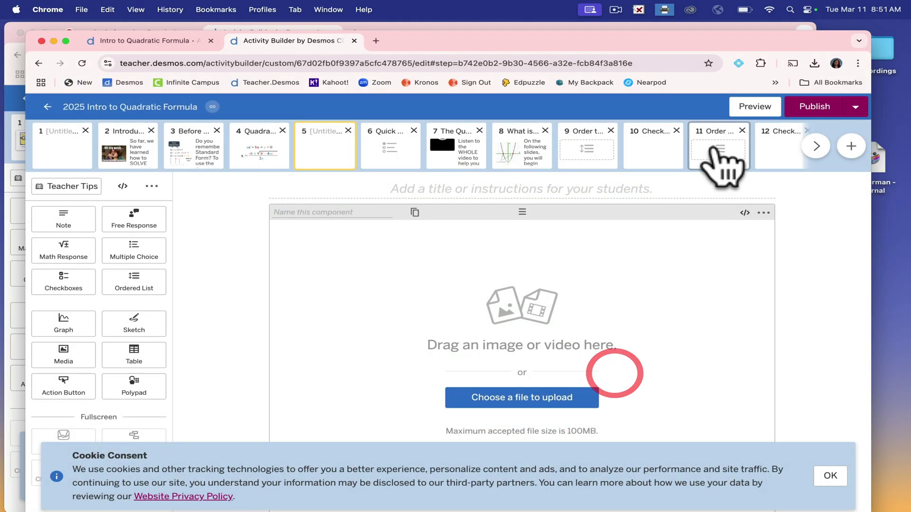
left_click(579, 24)
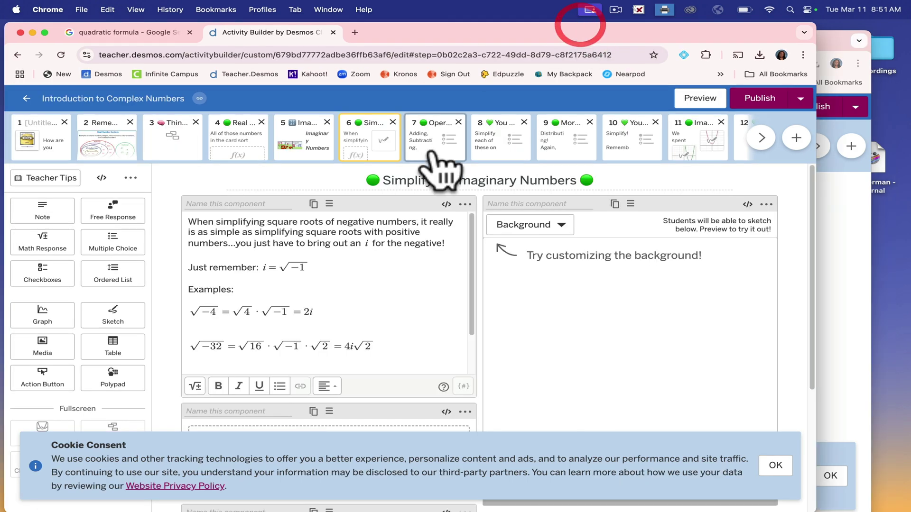
Save the MathBitsNotebook preview image to Downloads as quadform1.gif and return to Desmos.
left_click(161, 31)
right_click(574, 269)
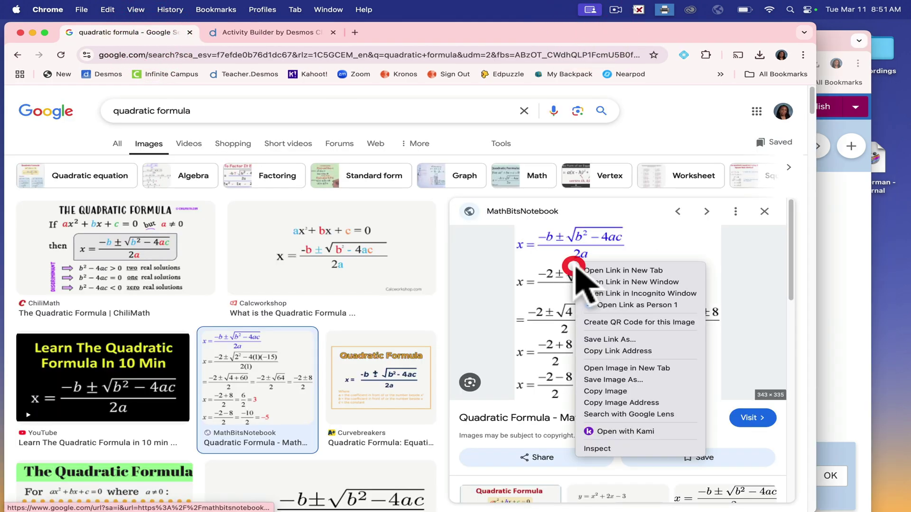
left_click(637, 378)
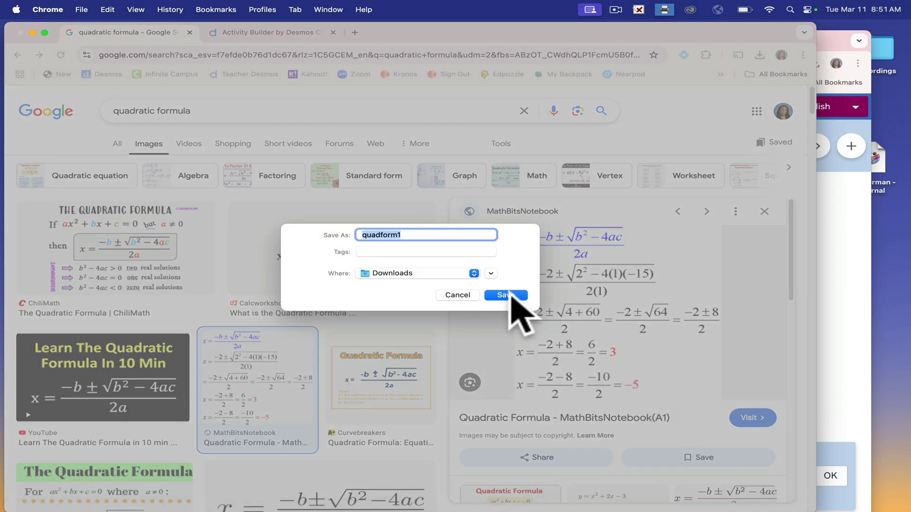
left_click(506, 295)
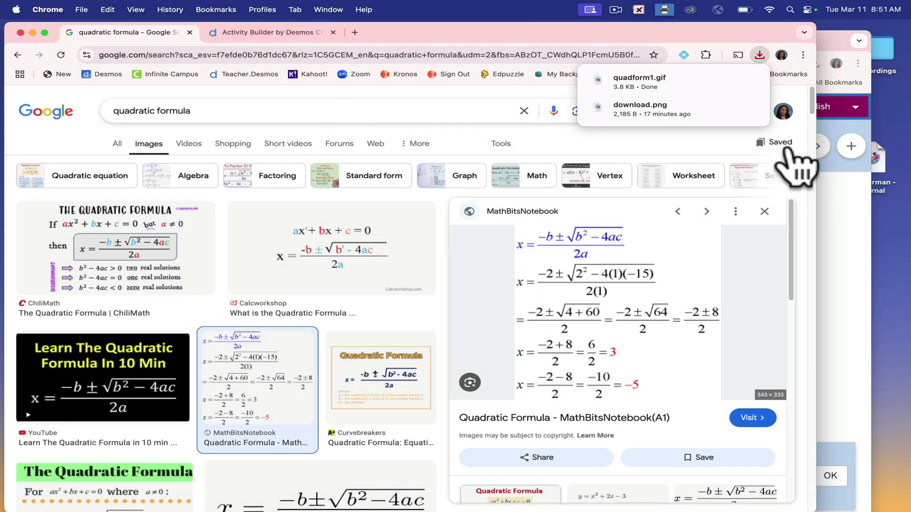
left_click(840, 219)
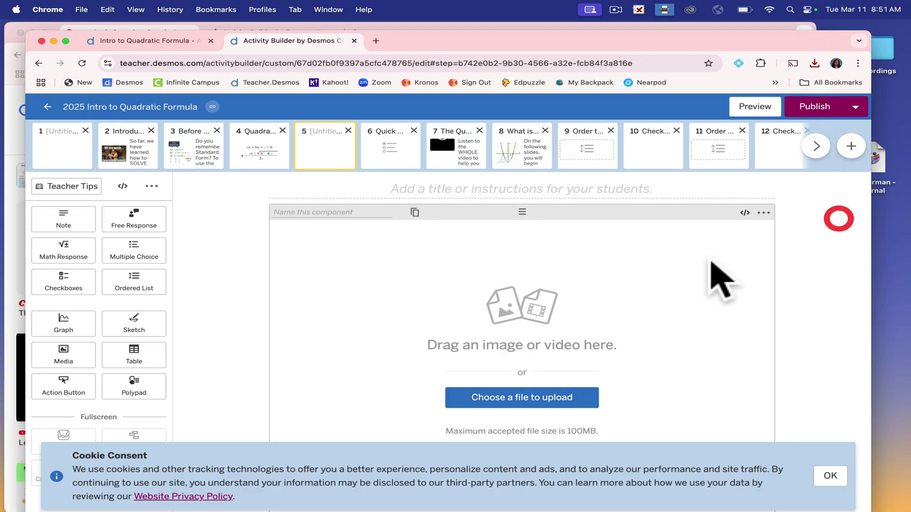
Upload quadform1.gif from Downloads as screen 5's image and scroll the screen strip onward.
left_click(552, 400)
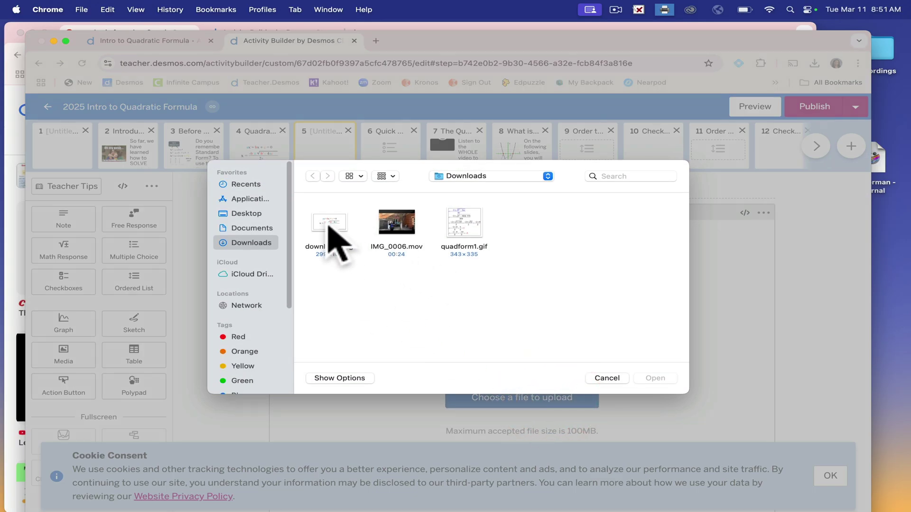
left_click(471, 237)
left_click(475, 224)
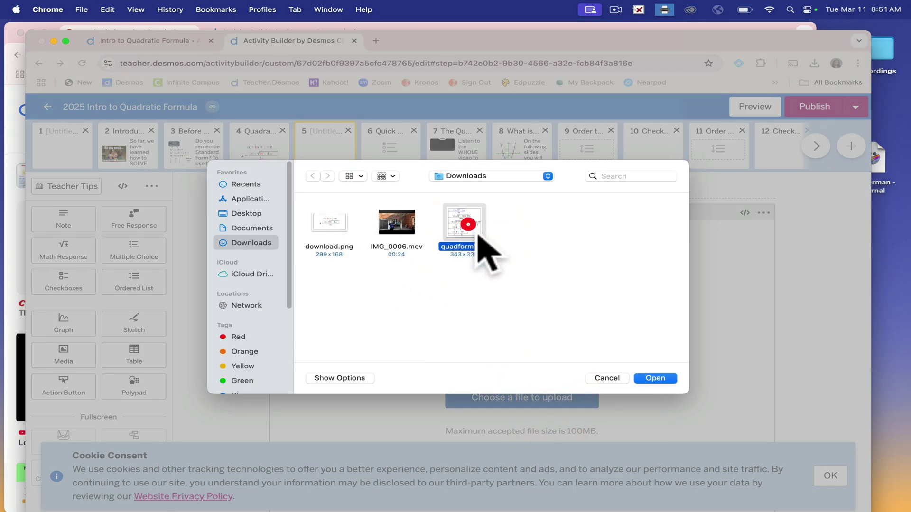
left_click(656, 378)
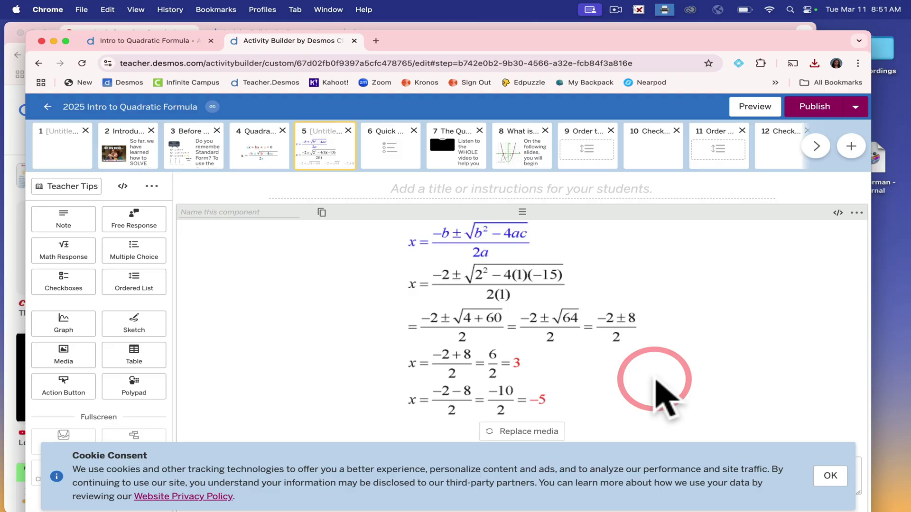
left_click(817, 147)
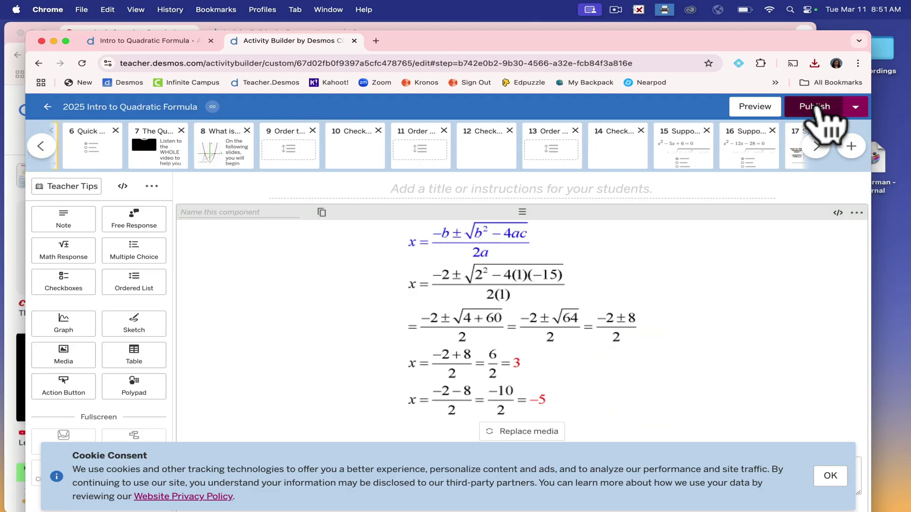
Publish the 2025 Intro to Quadratic Formula activity and expand its Assign options.
left_click(816, 107)
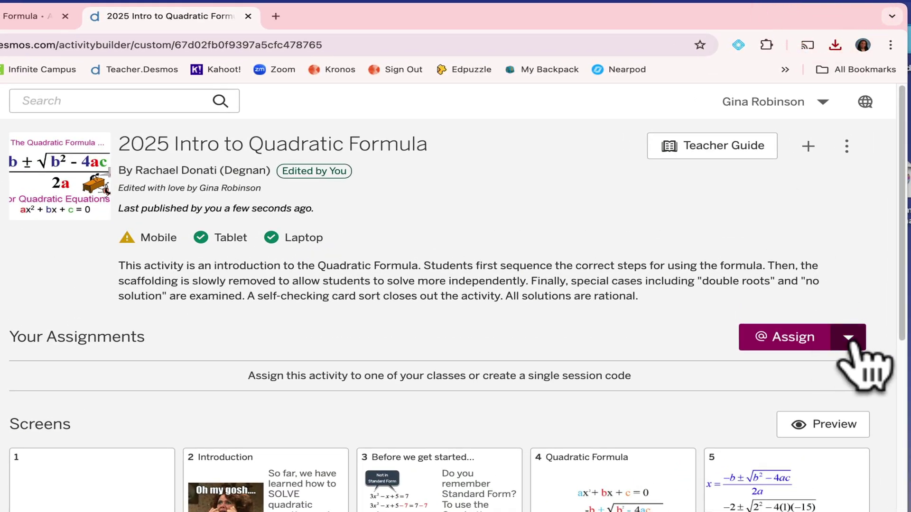
left_click(838, 291)
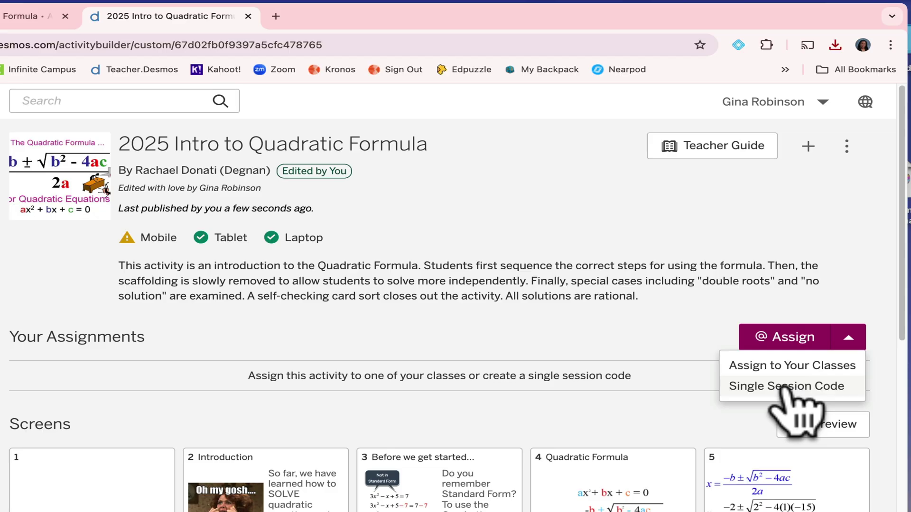
Create a Single Session invite code that stays active for 1 year.
left_click(785, 387)
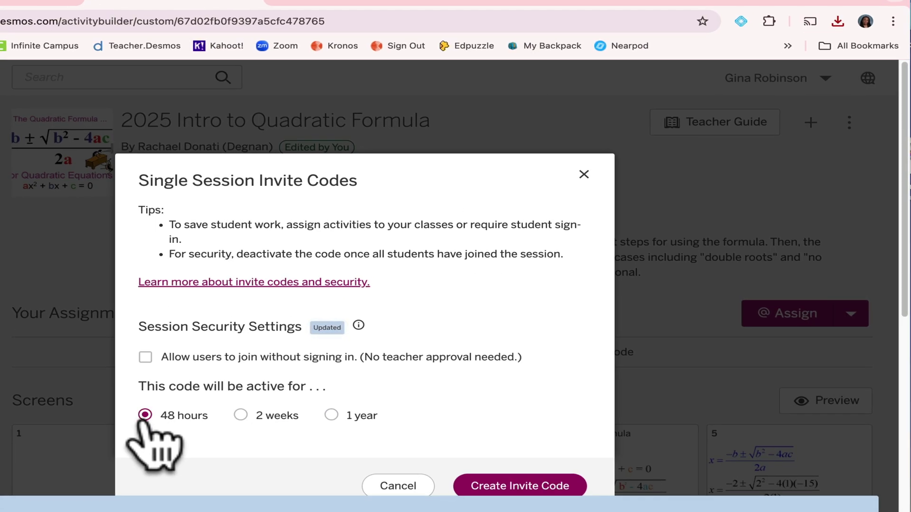
left_click(241, 415)
left_click(331, 415)
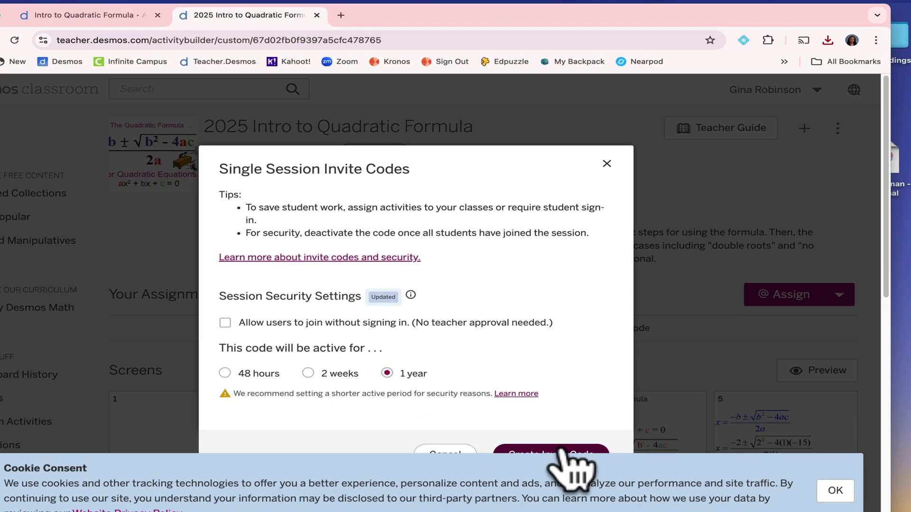
left_click(561, 451)
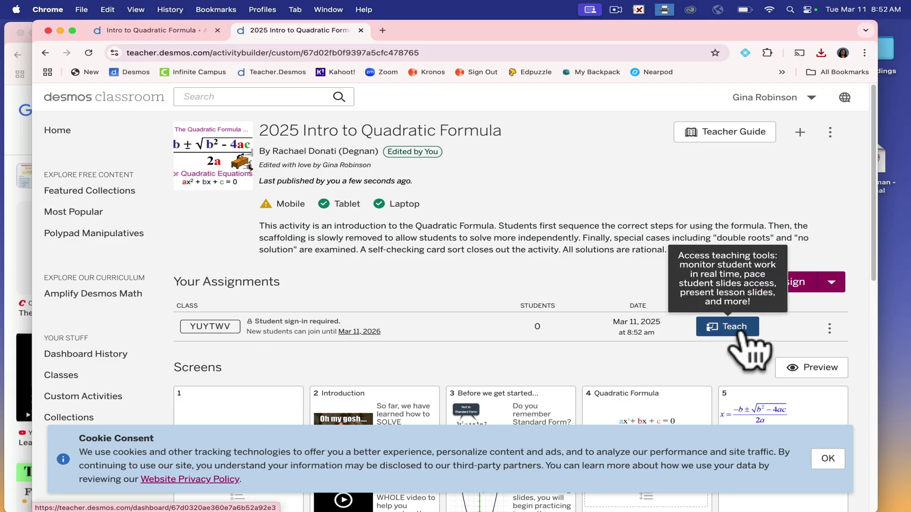
Open the assignment's teacher dashboard, copy the student invitation link, and close the Hey, students! dialog.
left_click(740, 333)
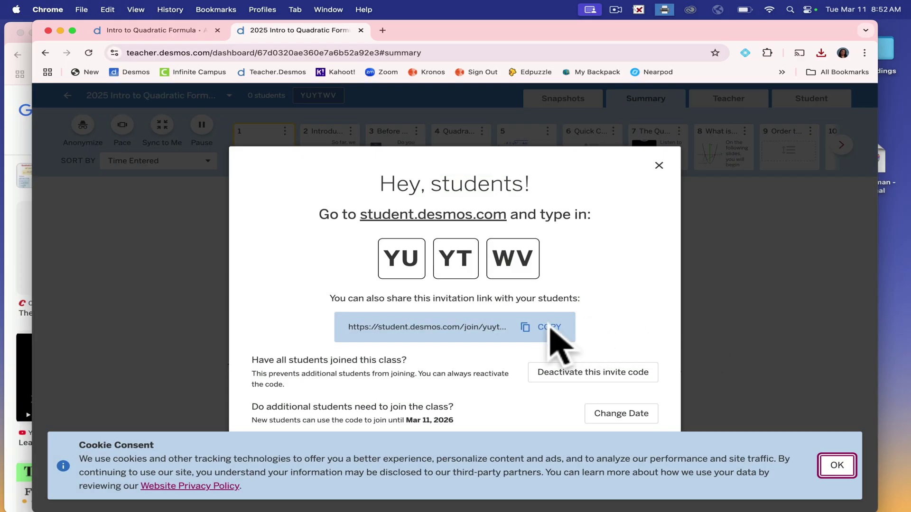
left_click(547, 327)
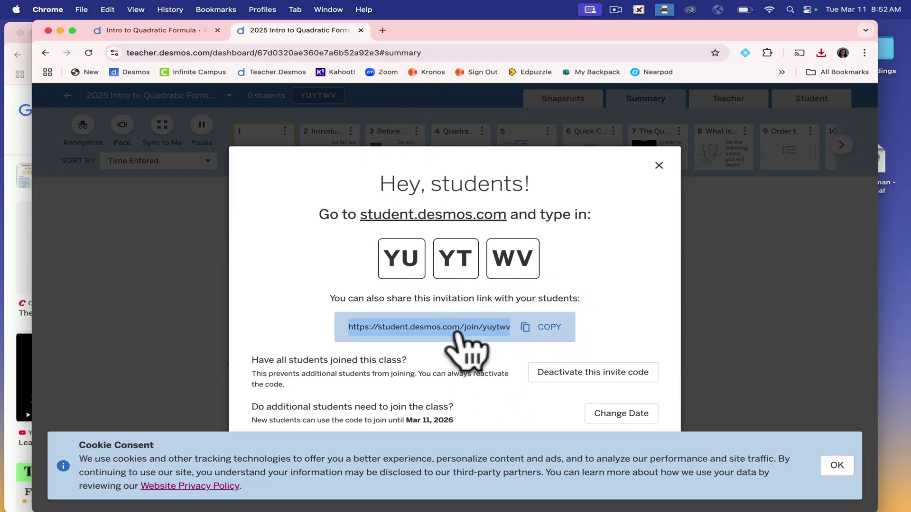
left_click(659, 166)
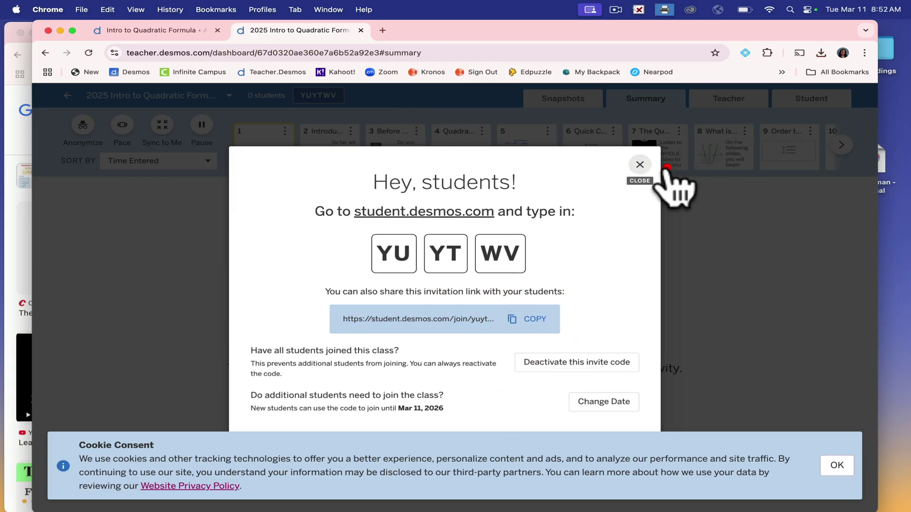